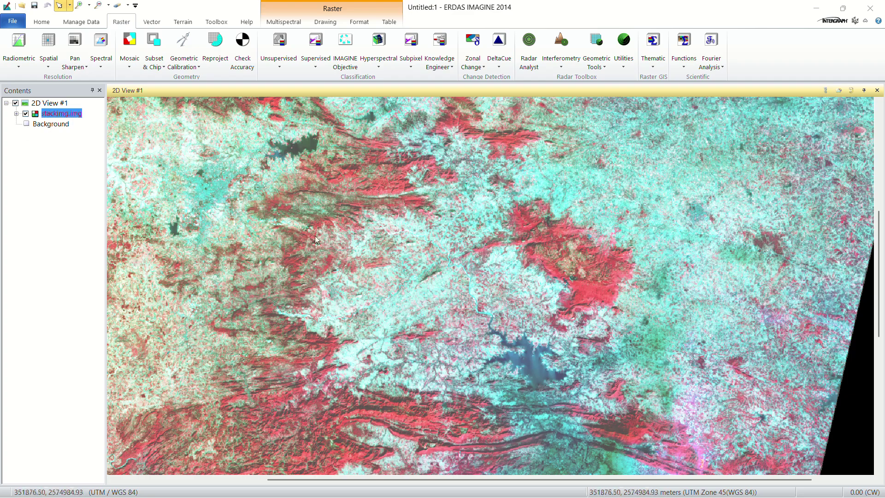
- Start an unsupervised classification with stackimg.img as the input raster file
scroll(275, 212, "up", 1)
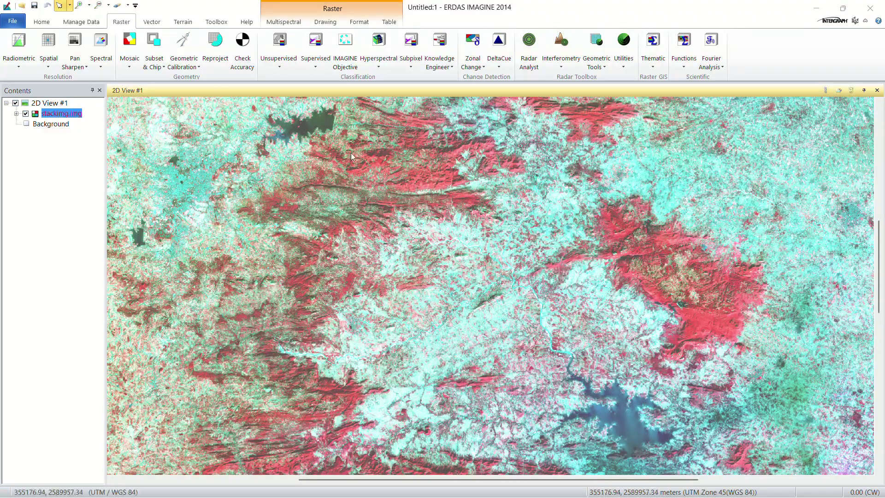
left_click(282, 60)
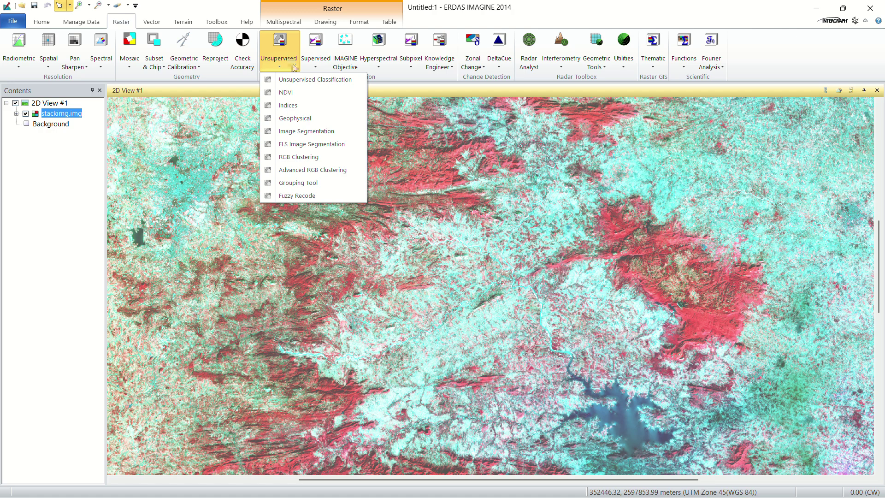
left_click(297, 79)
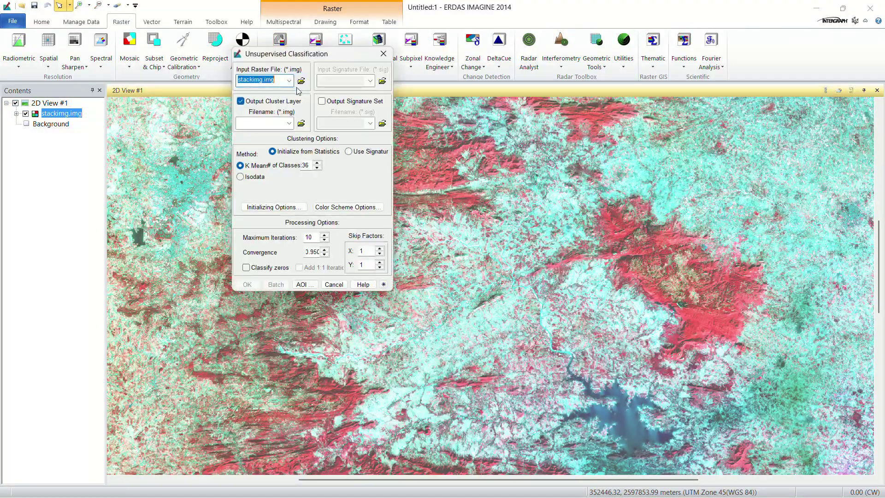
left_click_drag(303, 60, 364, 117)
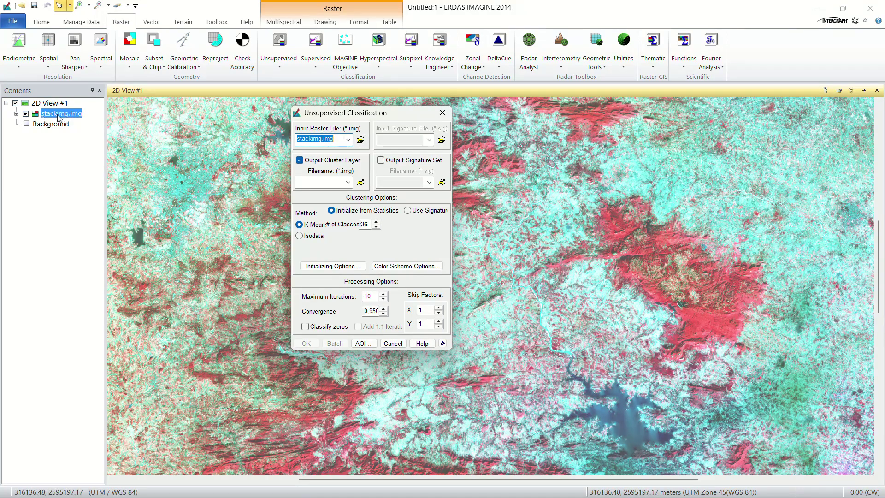
left_click(359, 140)
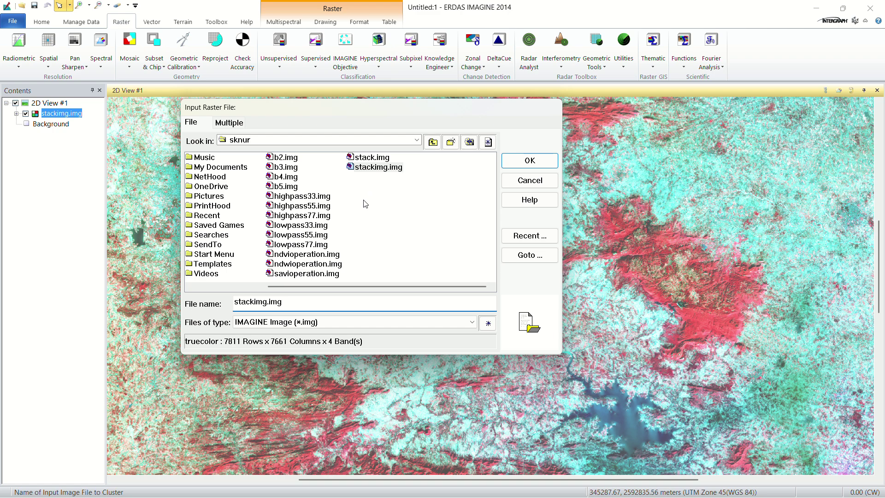
left_click(374, 167)
left_click(524, 159)
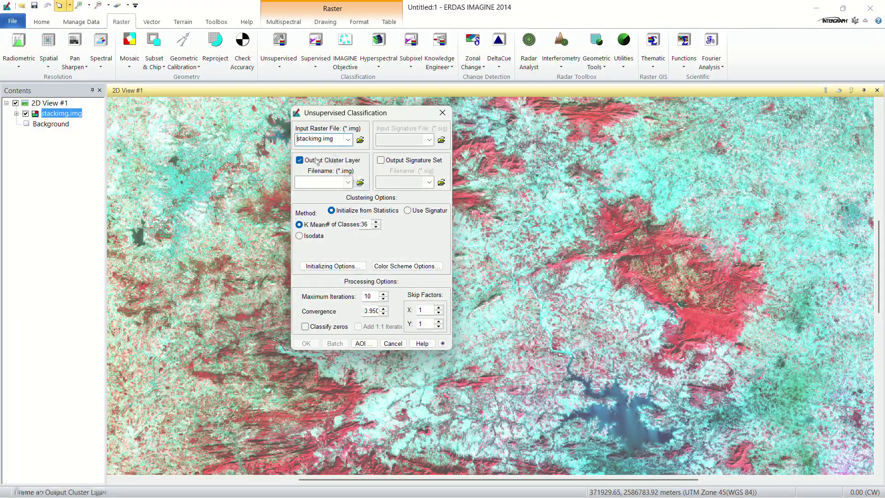
- Name the output cluster layer file "unsupervised" in the same folder as the input image
left_click(360, 181)
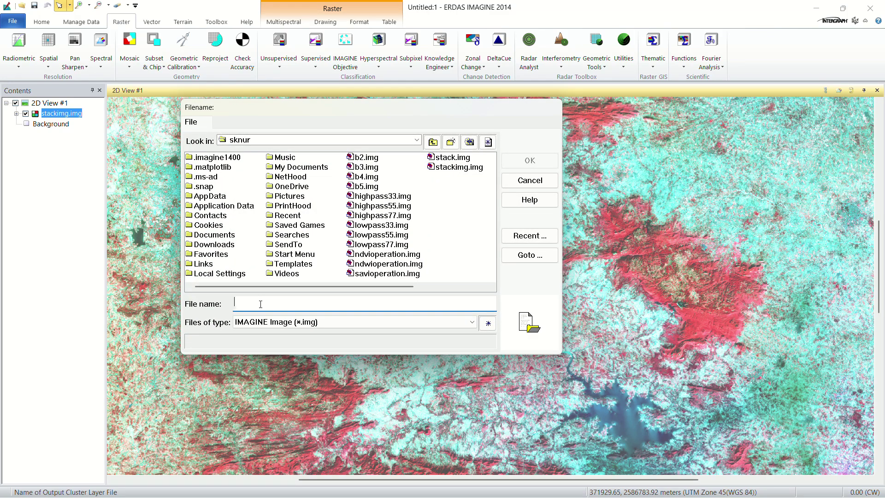
type("un")
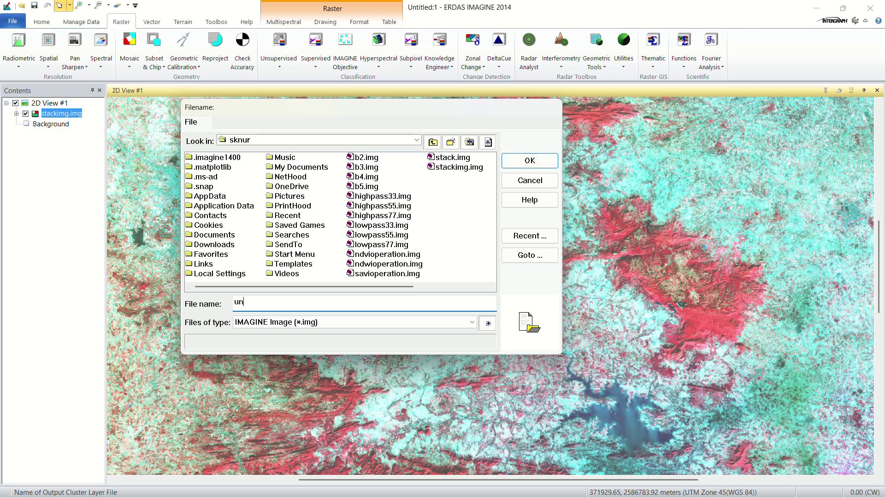
type("supervised")
left_click(503, 162)
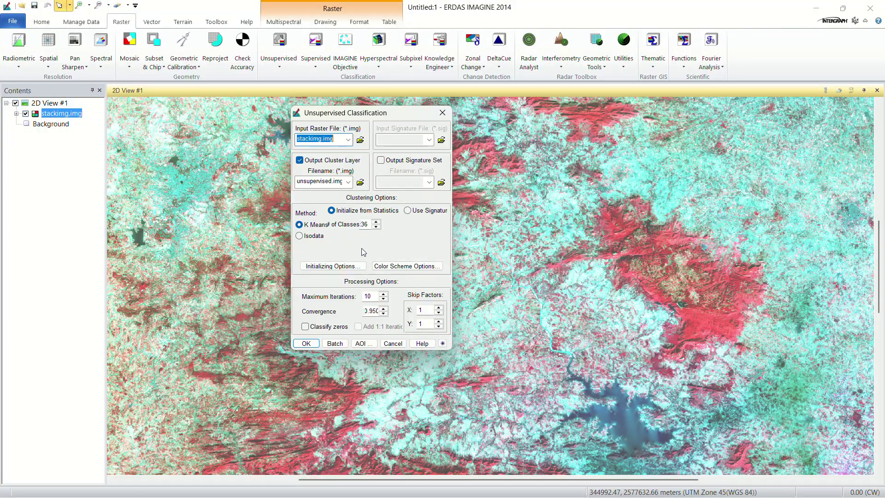
- Set the number of classes to 6 and run the unsupervised classification
double_click(359, 225)
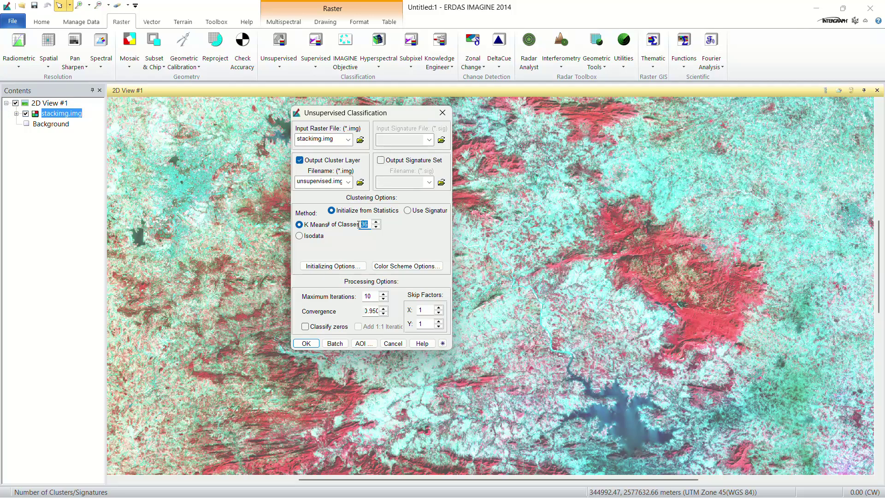
type("6")
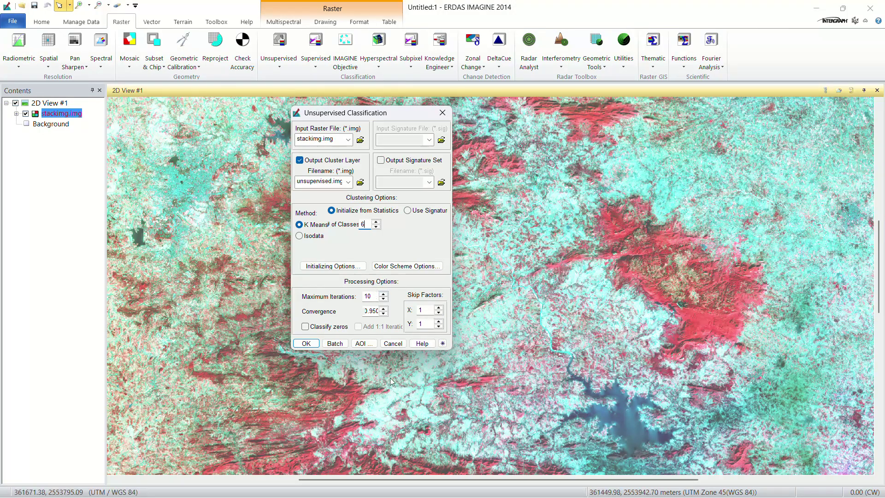
left_click(311, 347)
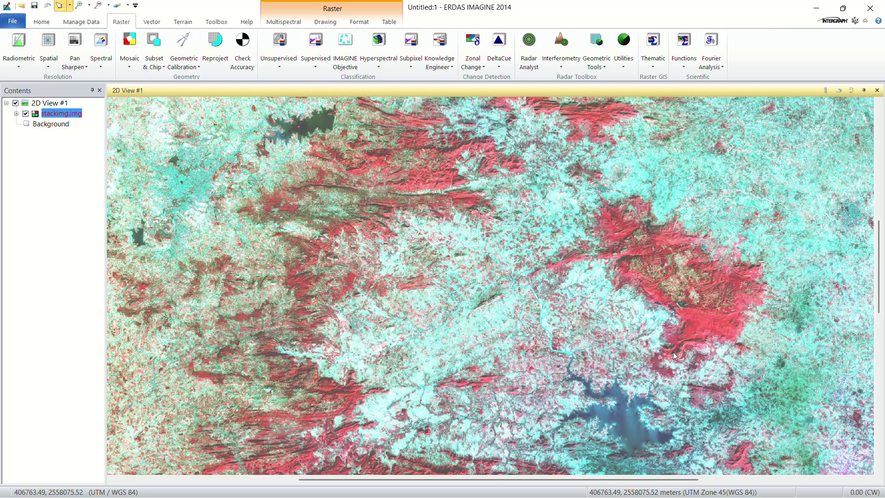
- Check the progress of the classification job in the Process List and minimize that window
key("alt+Tab")
key("alt+Tab")
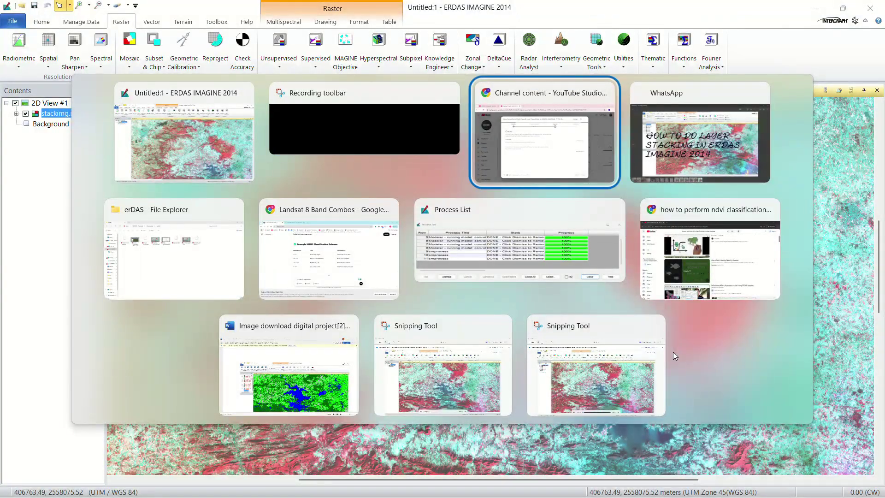
key("alt+Tab")
key("alt+Tab")
key("alt+Tab")
key("alt+Tab")
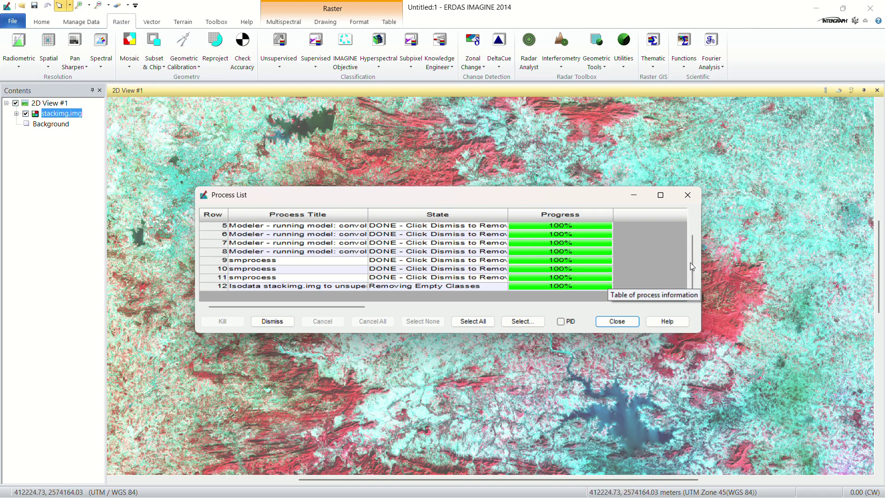
left_click(633, 195)
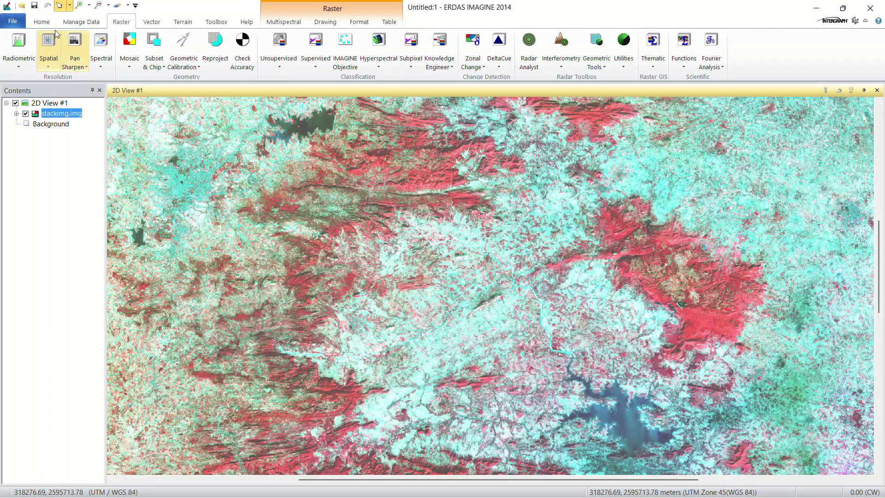
- Add the classified raster unsupervised.img from the user's home folder to the 2D view as a layer
right_click(233, 174)
left_click(267, 121)
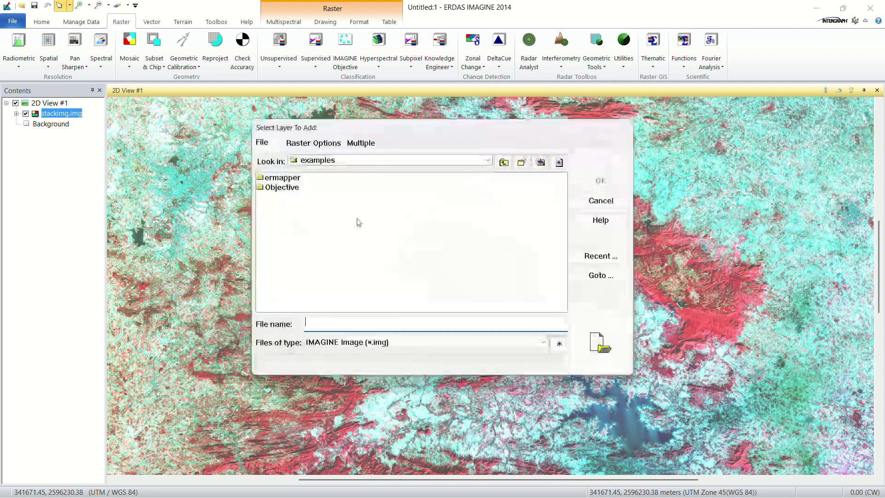
left_click(357, 160)
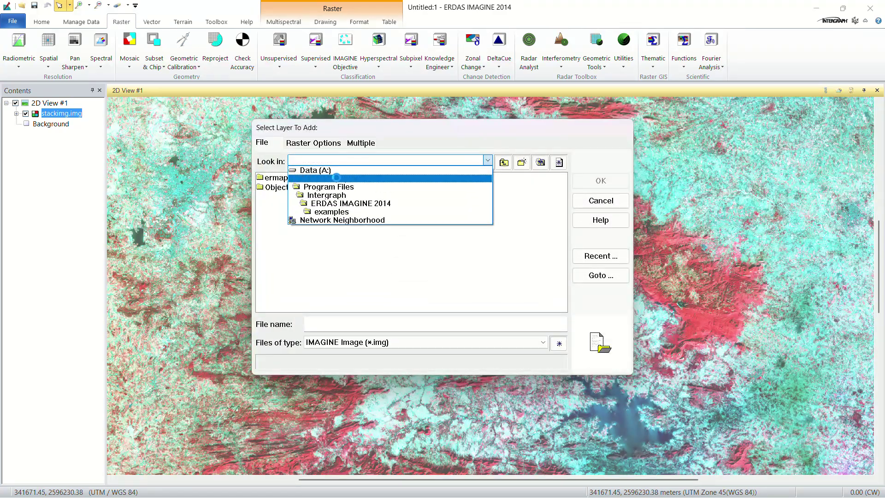
left_click(332, 179)
double_click(390, 228)
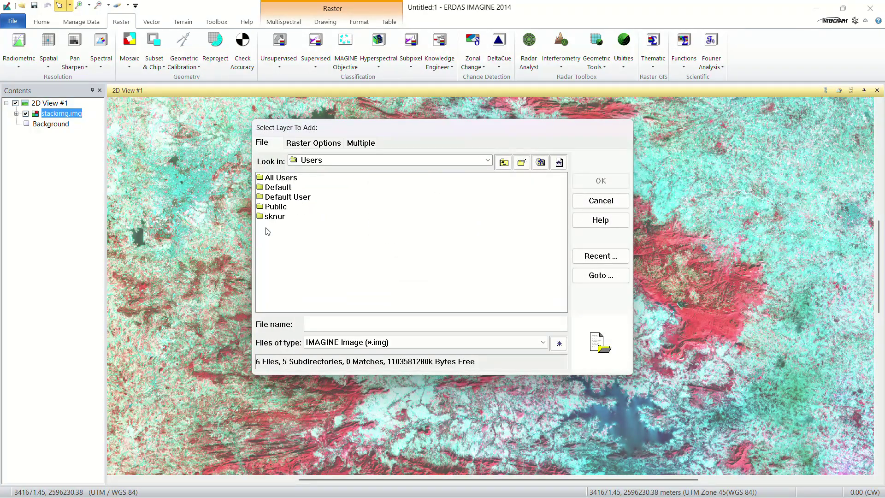
double_click(273, 226)
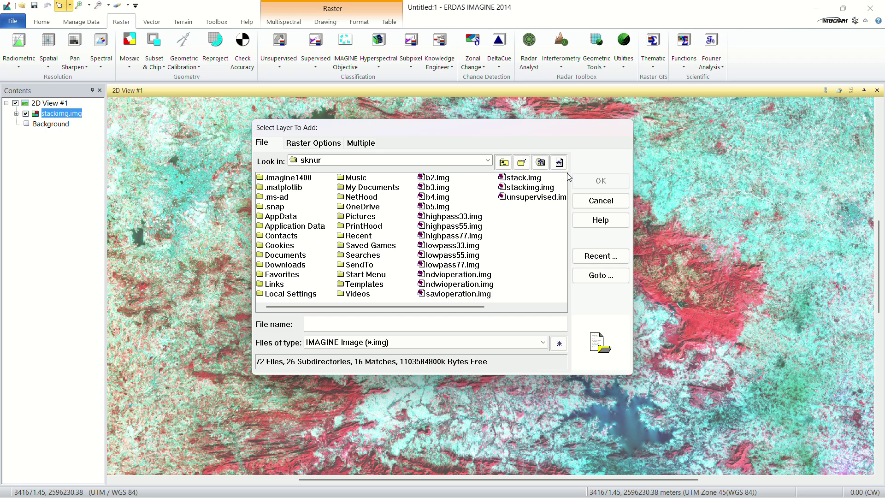
left_click(528, 197)
left_click(599, 181)
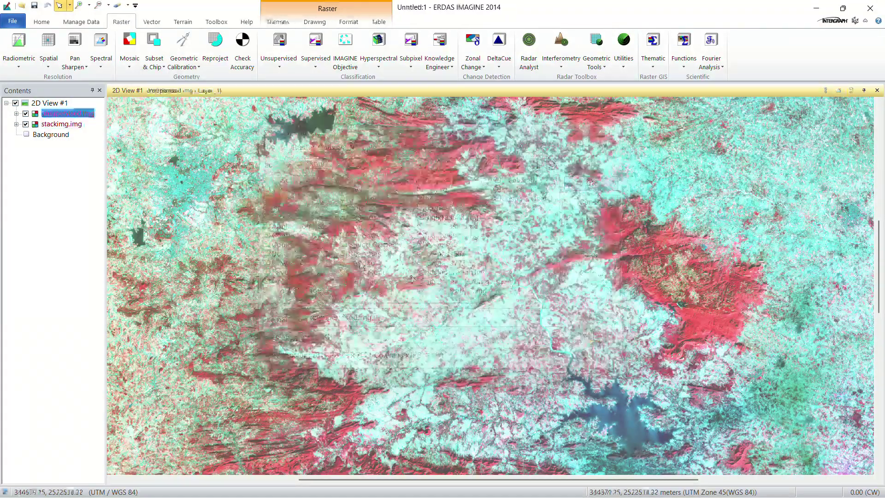
- Hide the stackimg.img layer and inspect the classified image's full extent
left_click(26, 124)
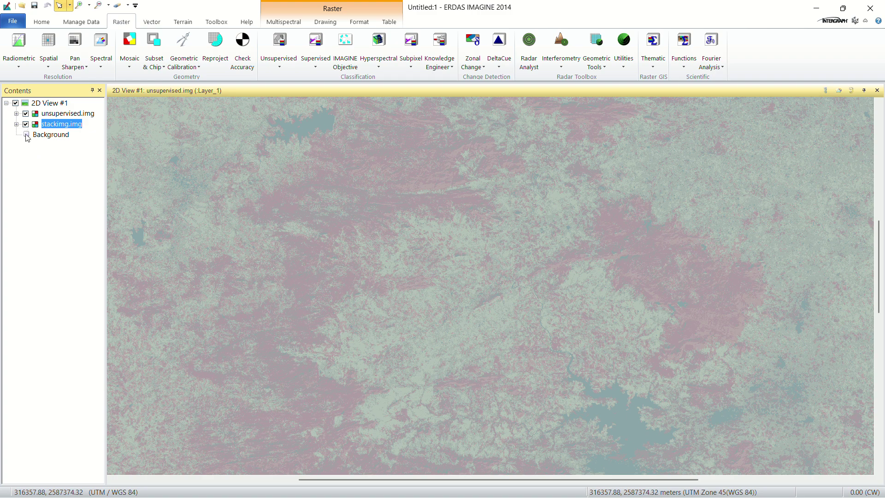
scroll(347, 277, "down", 3)
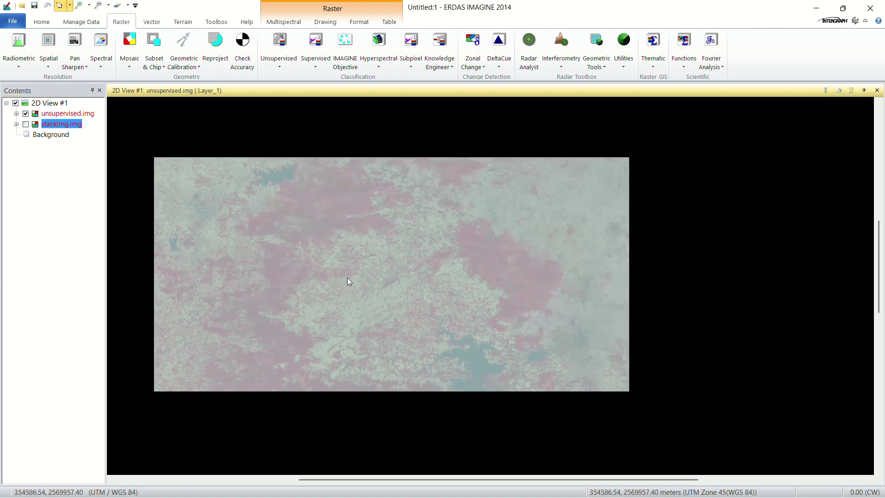
scroll(402, 273, "up", 2)
scroll(462, 291, "down", 2)
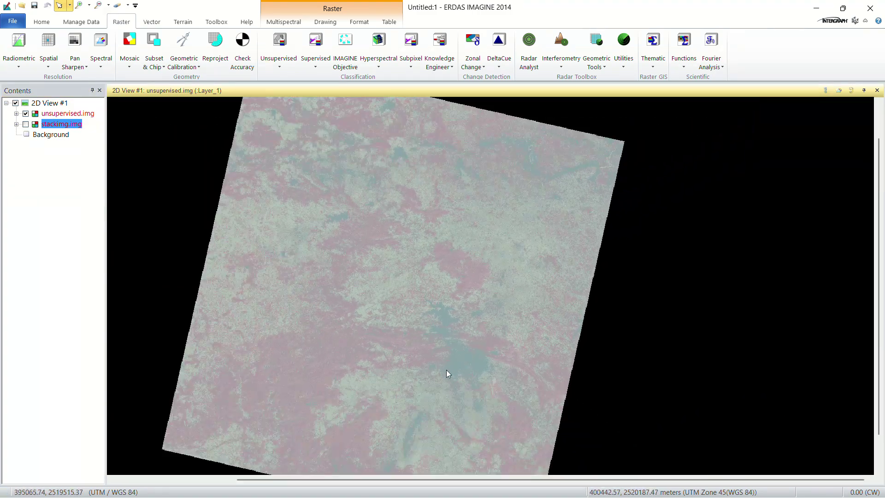
scroll(310, 204, "up", 2)
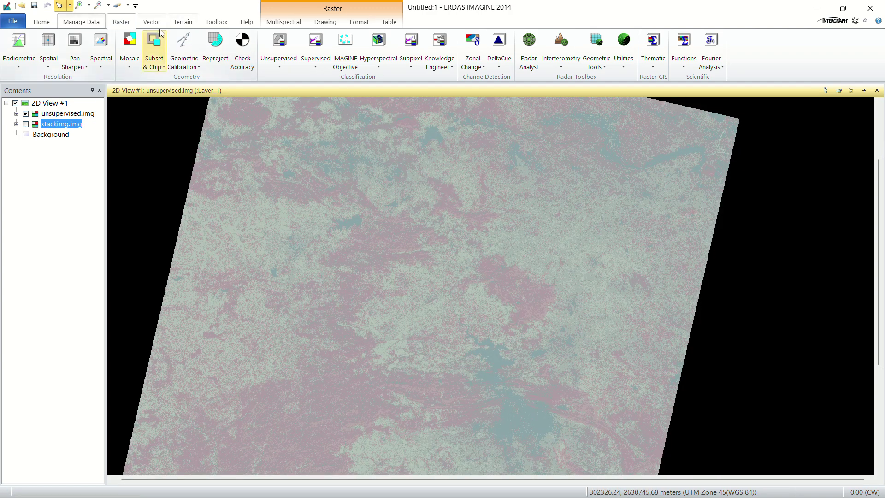
- Compare the multispectral display tools of stackimg.img with the thematic tools of unsupervised.img, including the radiometry adjustment options
left_click(284, 22)
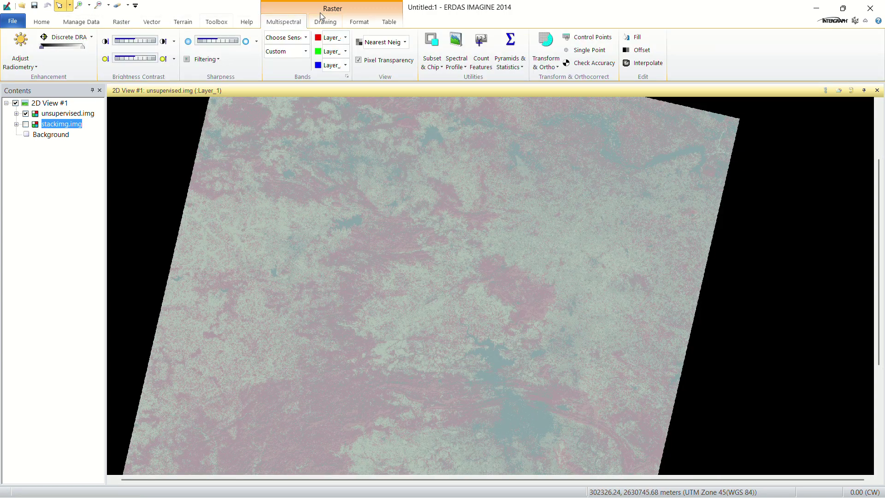
left_click(19, 68)
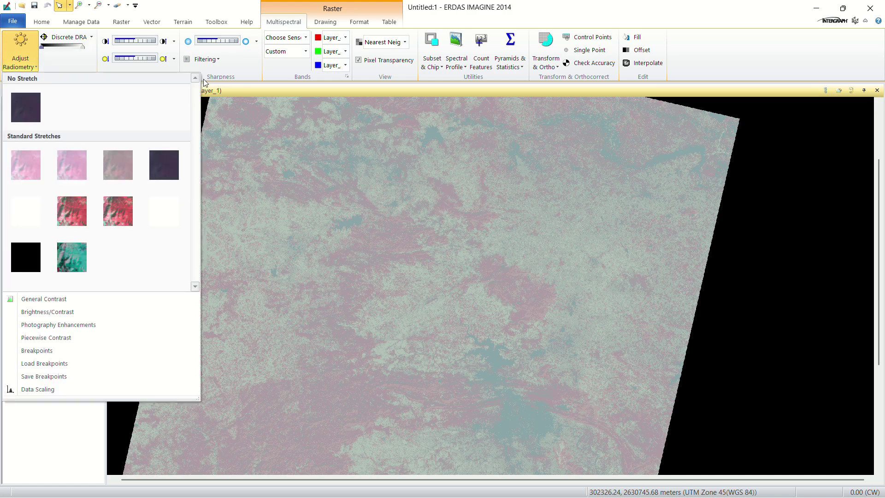
left_click(68, 113)
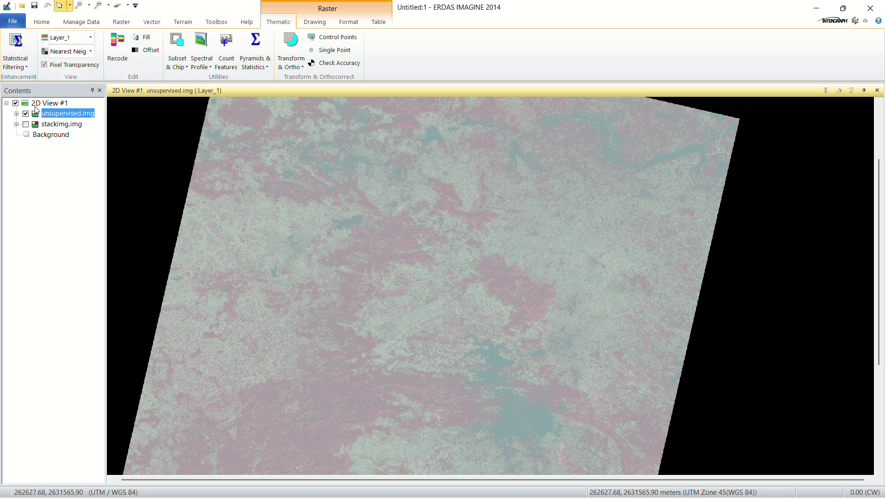
scroll(483, 214, "down", 2)
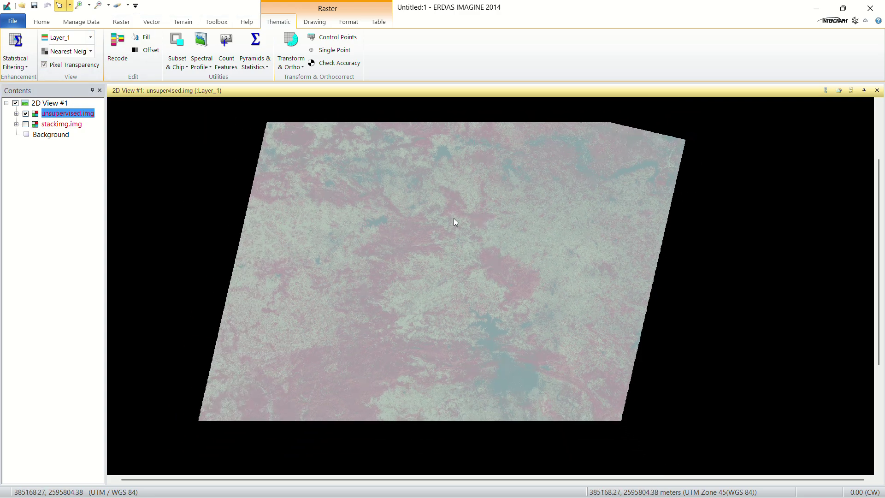
scroll(325, 184, "up", 3)
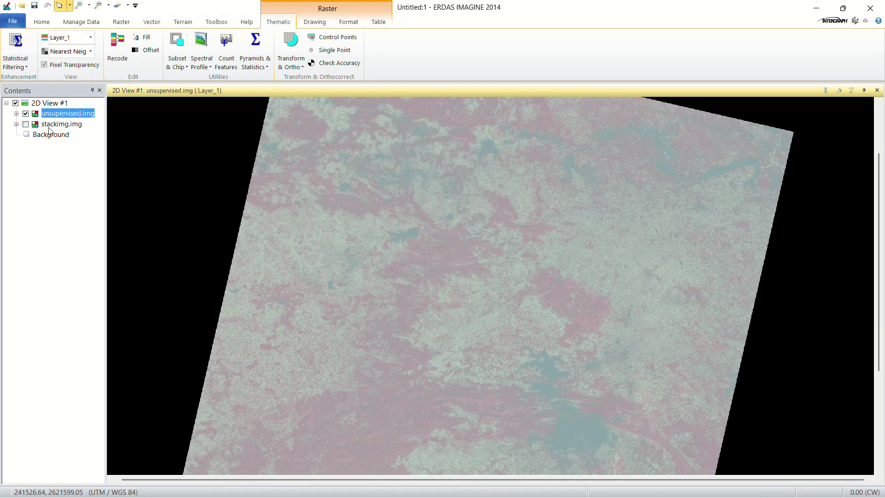
left_click(49, 128)
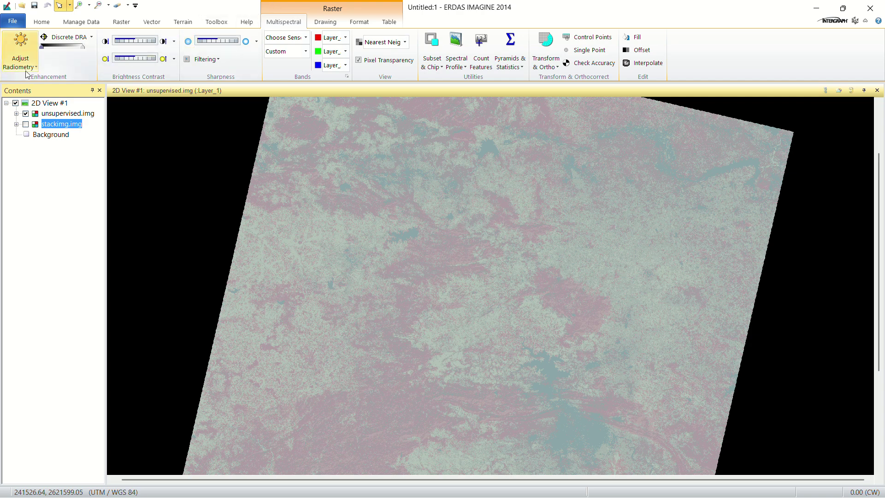
left_click(54, 115)
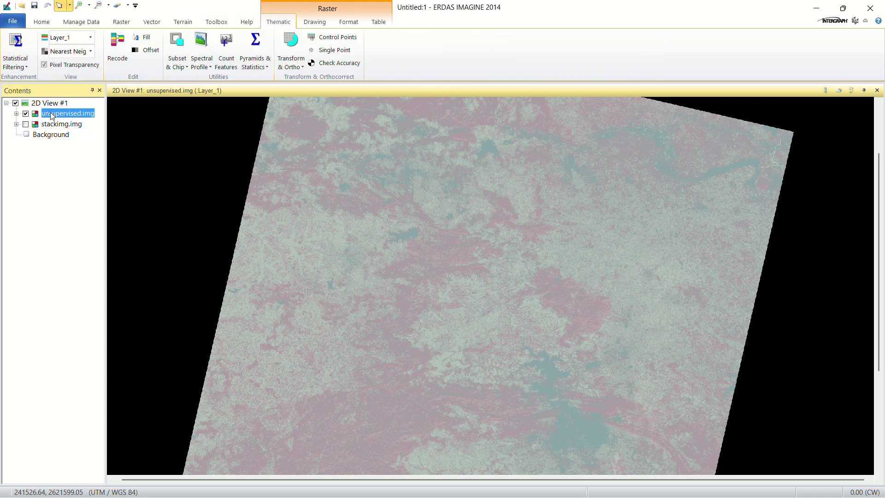
double_click(278, 22)
double_click(282, 23)
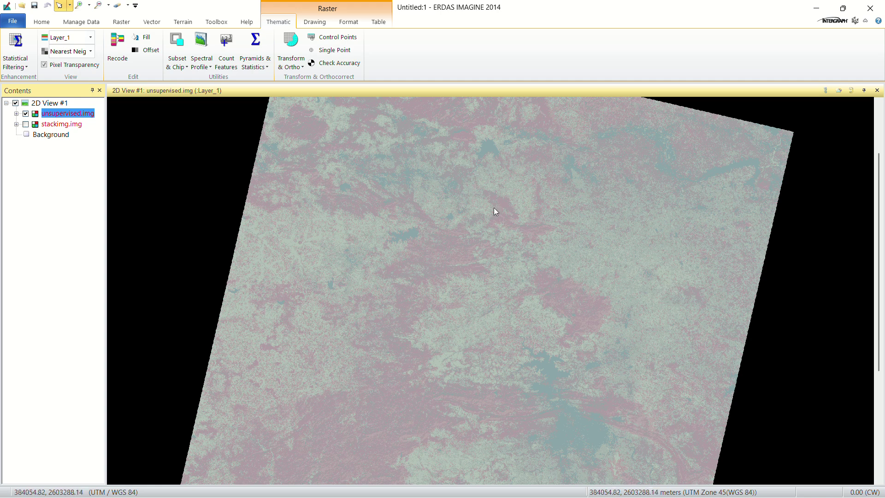
- Display the attribute table of the unsupervised.img layer
scroll(458, 257, "down", 4)
scroll(482, 309, "up", 3)
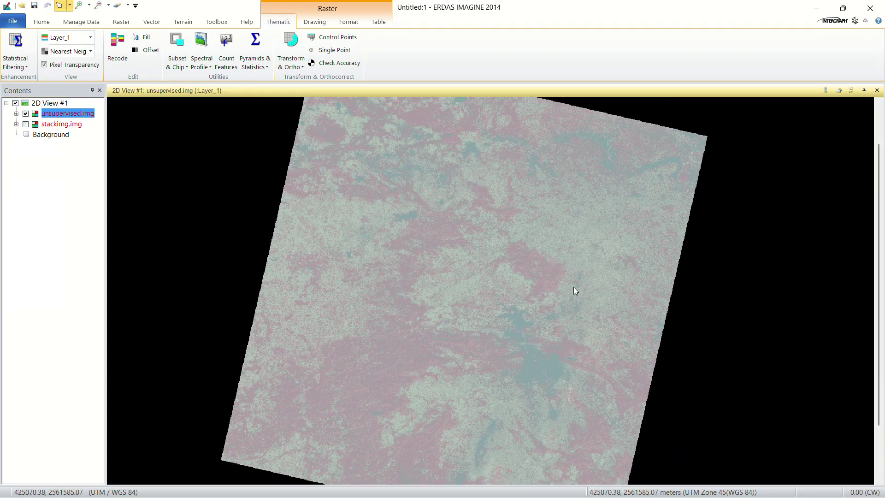
right_click(54, 119)
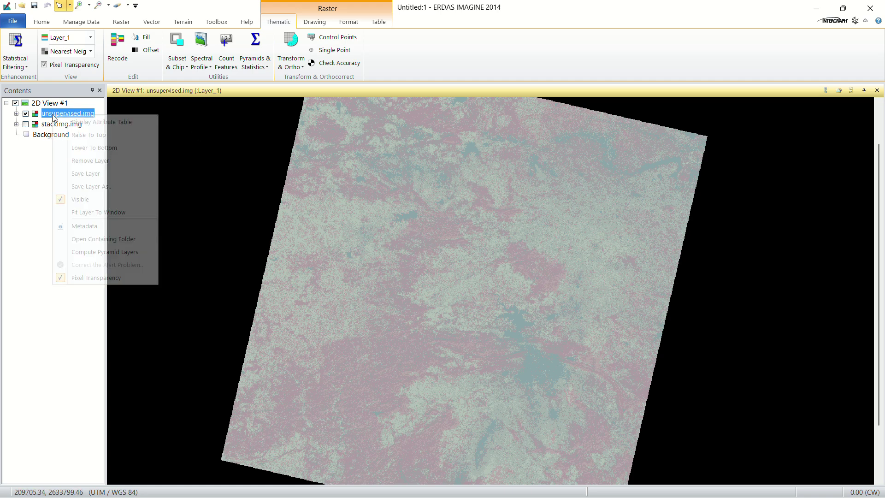
left_click(86, 123)
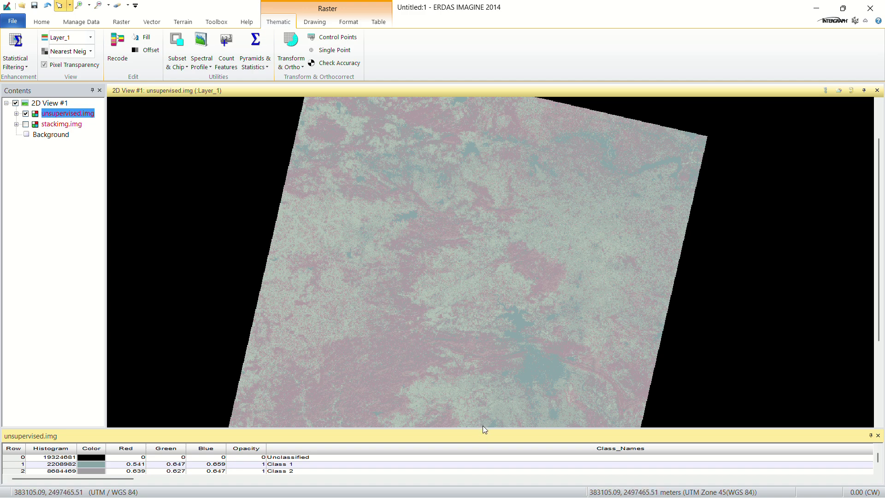
- Enlarge the attribute table of unsupervised.img so the rows of all six classes can be reviewed
left_click_drag(476, 428, 475, 364)
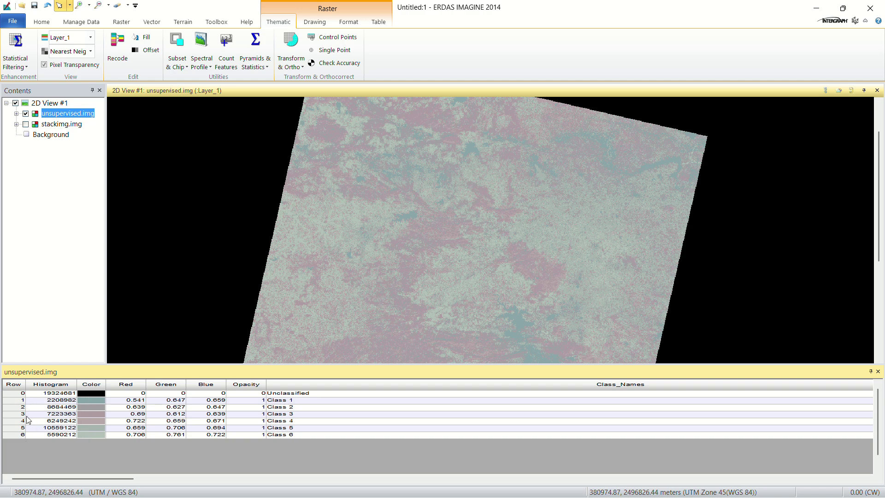
left_click(19, 395)
left_click(21, 401)
left_click_drag(275, 364, 275, 364)
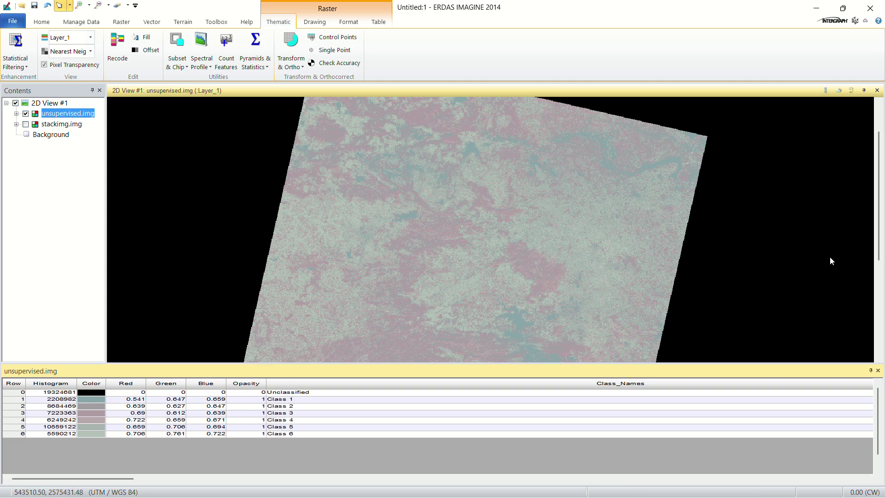
- Create a second 2D view beside the view of the classified image
scroll(832, 259, "up", 1)
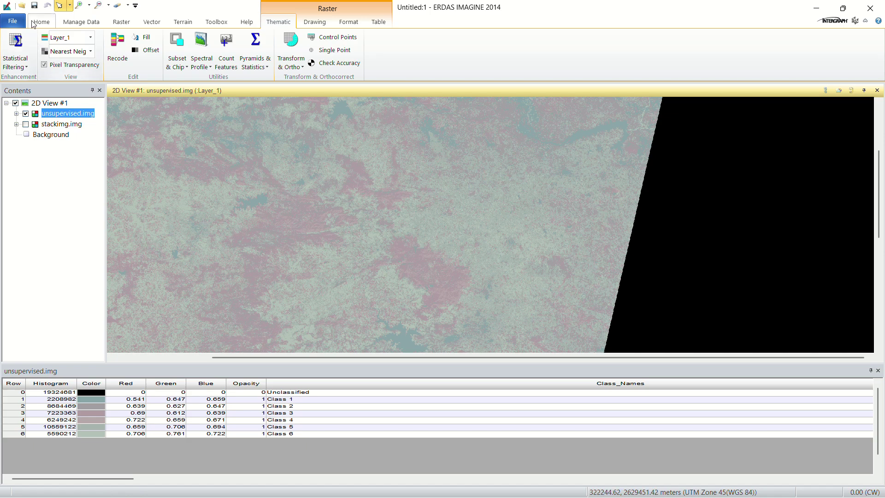
left_click(3, 23)
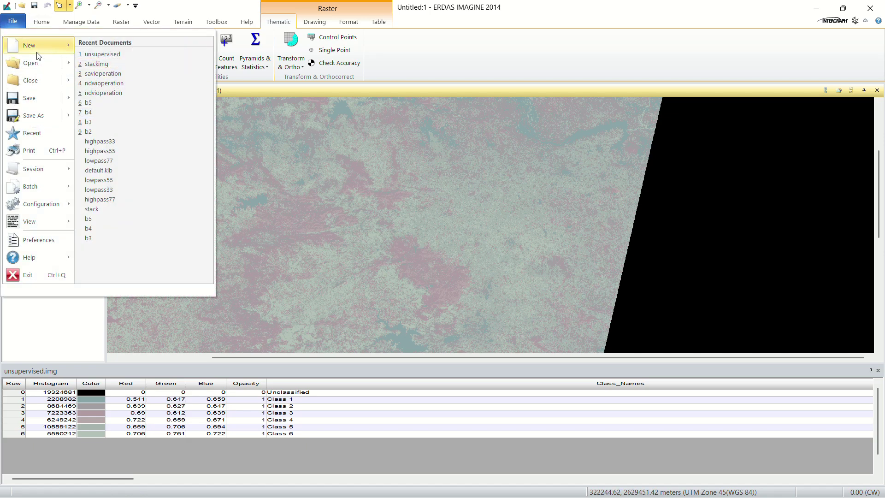
mouse_move(38, 45)
left_click(119, 118)
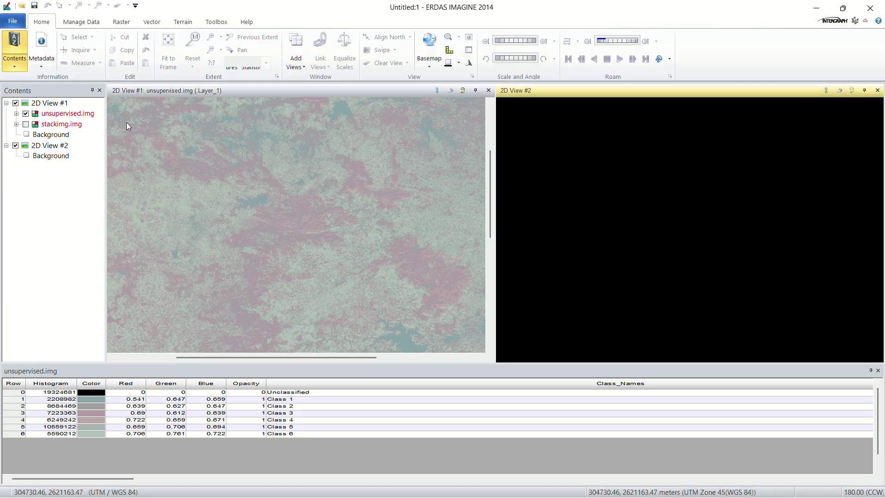
- Add stackimg.img from the user's home folder on drive C as a raster layer in 2D View #2
right_click(598, 155)
left_click(623, 121)
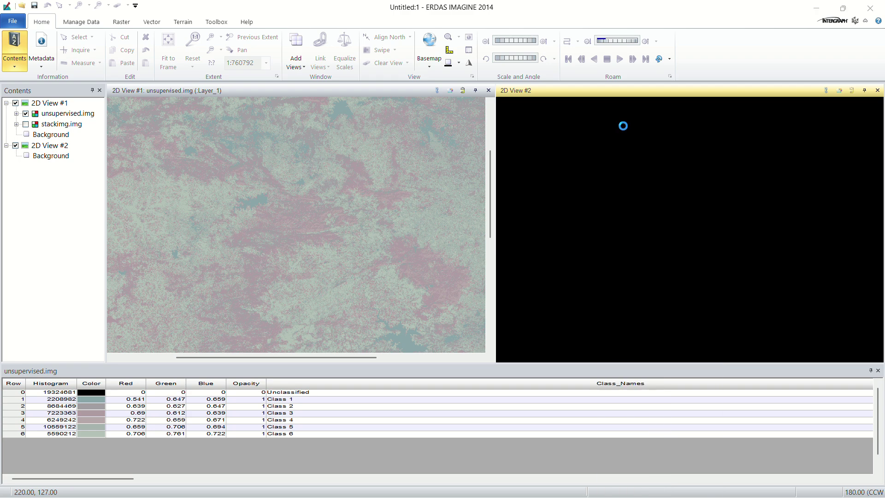
left_click(429, 160)
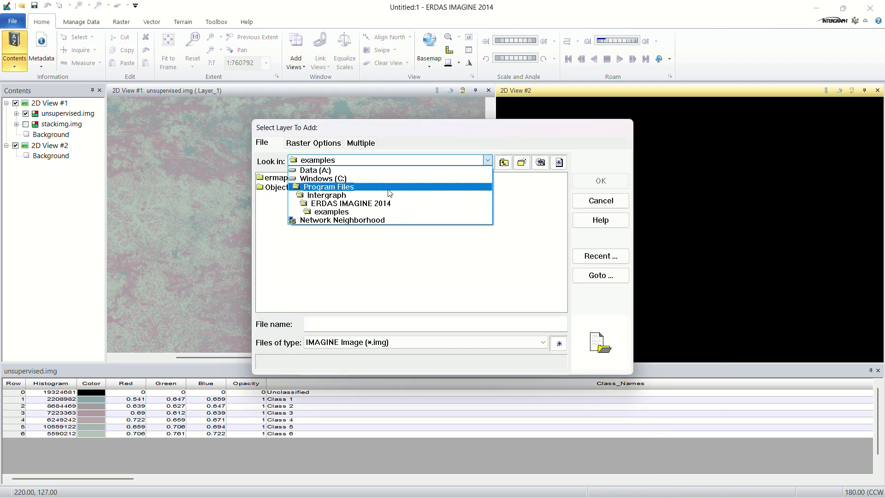
left_click(357, 180)
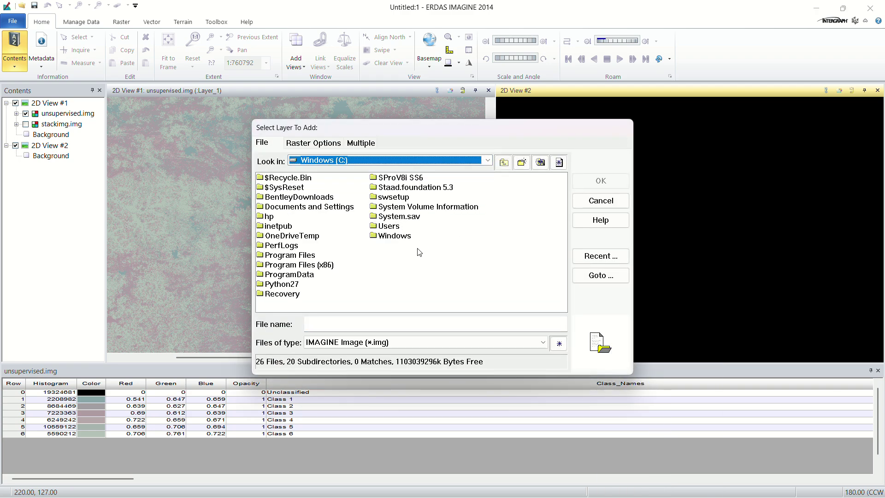
double_click(389, 226)
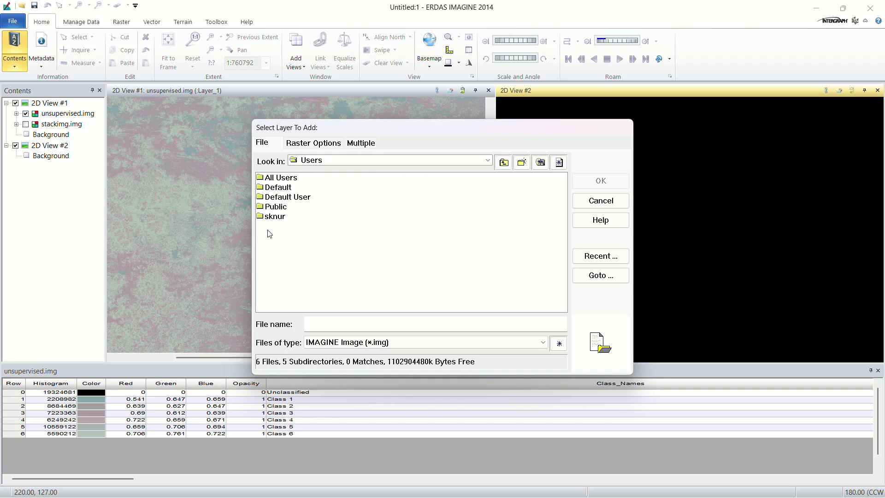
left_click(272, 208)
left_click(274, 216)
double_click(274, 216)
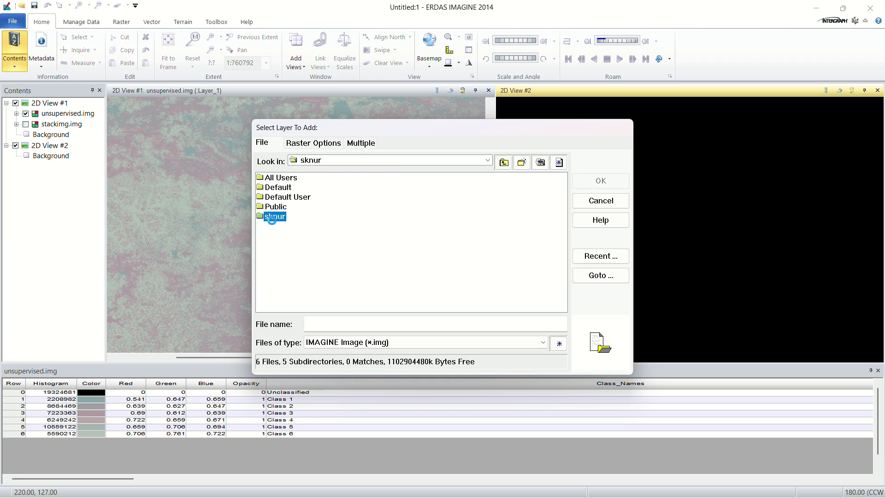
left_click(528, 189)
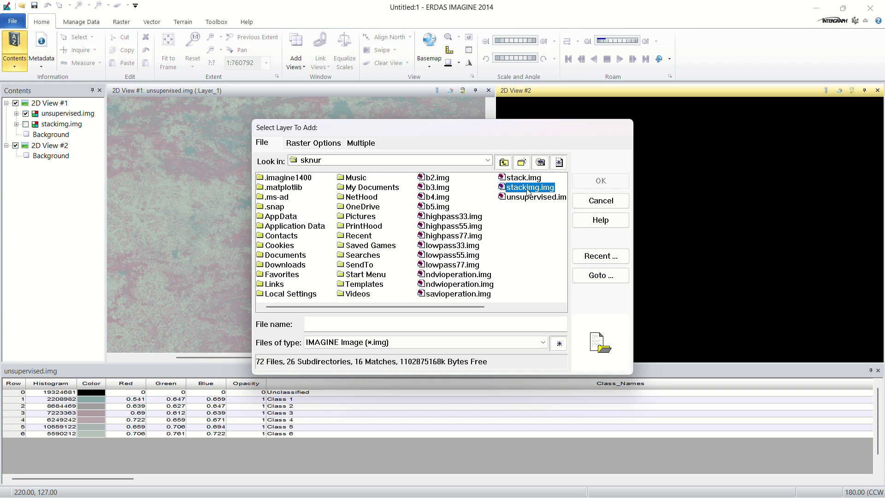
left_click(600, 180)
- Fit stackimg.img to the frame and bring the reservoir area into close view in both 2D views for comparison
right_click(629, 221)
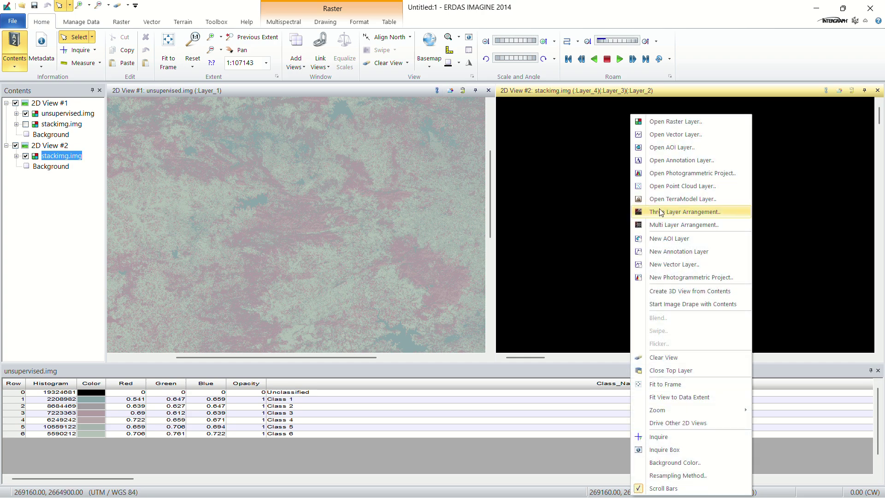
left_click(680, 383)
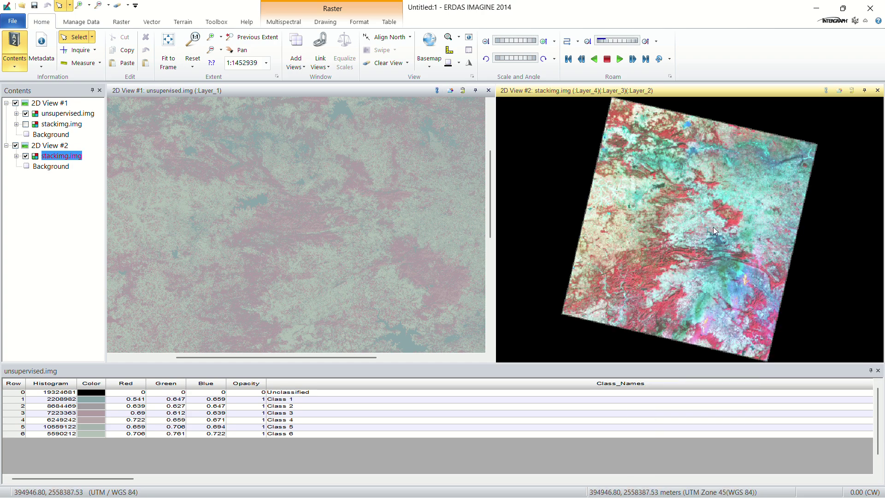
scroll(713, 227, "up", 4)
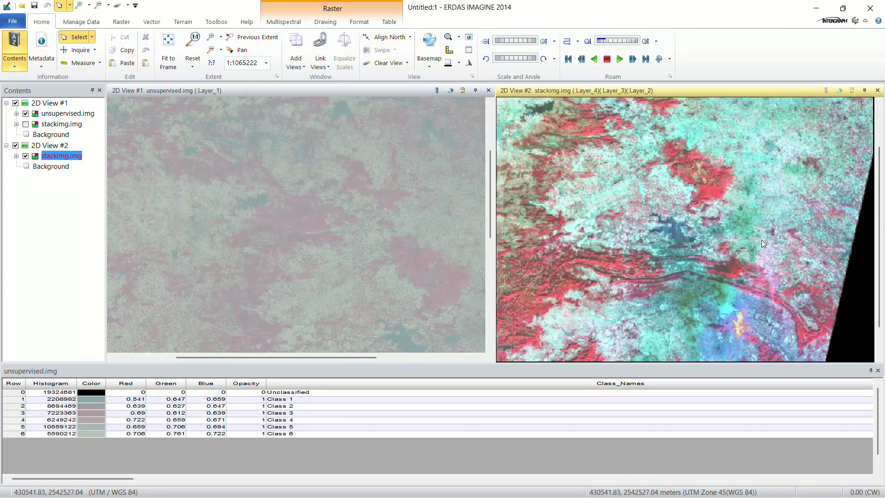
scroll(761, 240, "up", 2)
scroll(685, 271, "up", 2)
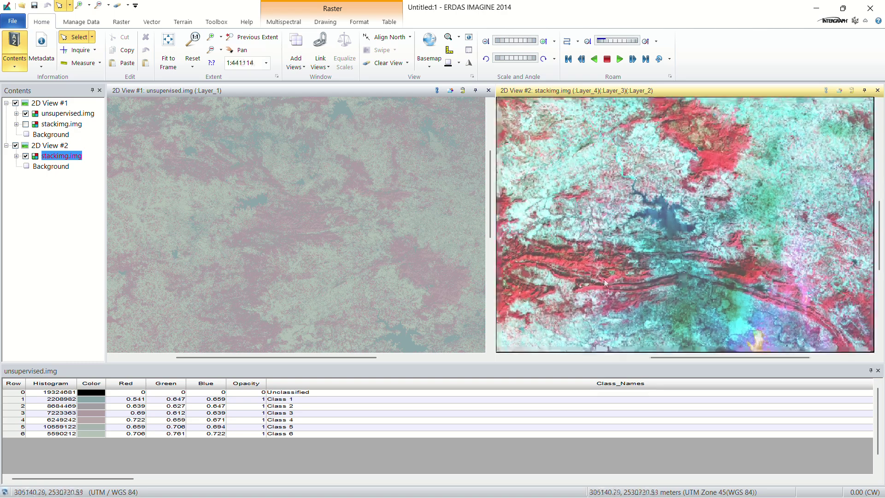
scroll(284, 263, "down", 5)
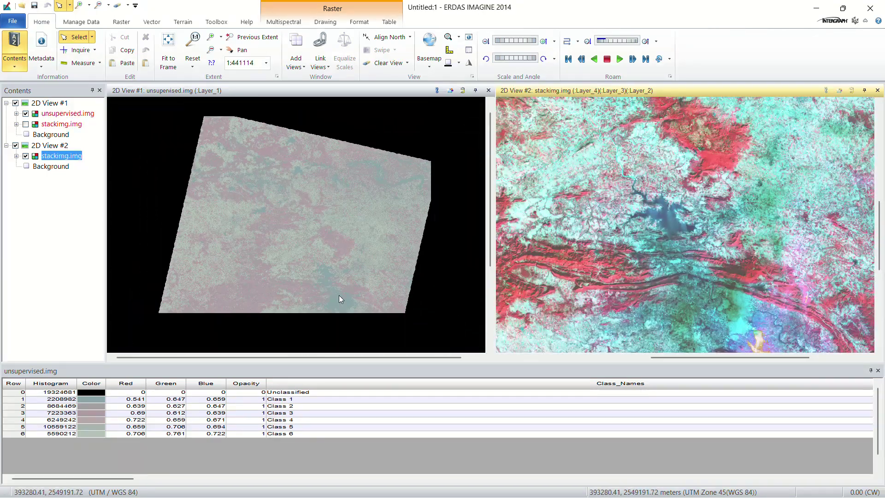
scroll(339, 295, "up", 5)
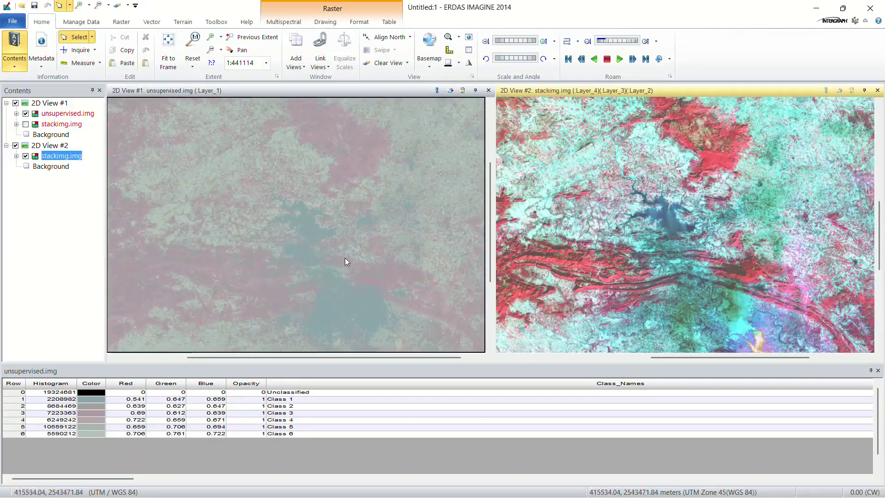
scroll(343, 282, "up", 2)
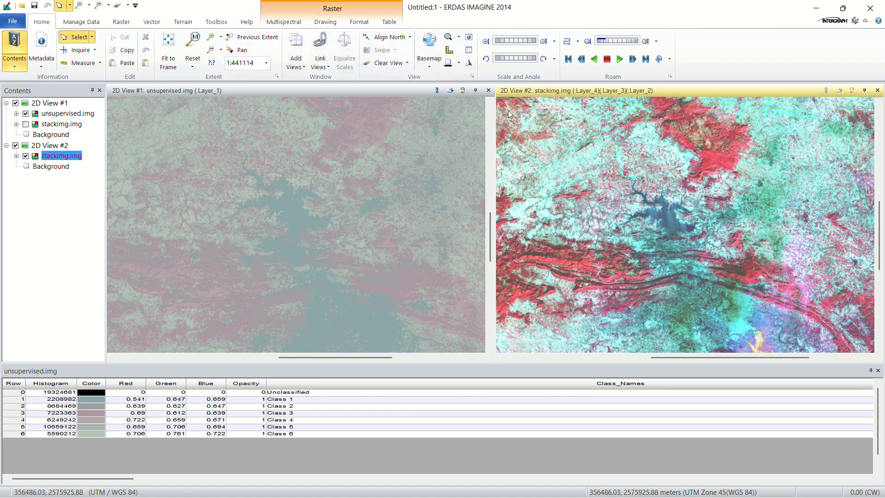
- Set the band combination of stackimg.img to Layer_3 for red, Layer_2 for green and Layer_1 for blue
left_click(283, 22)
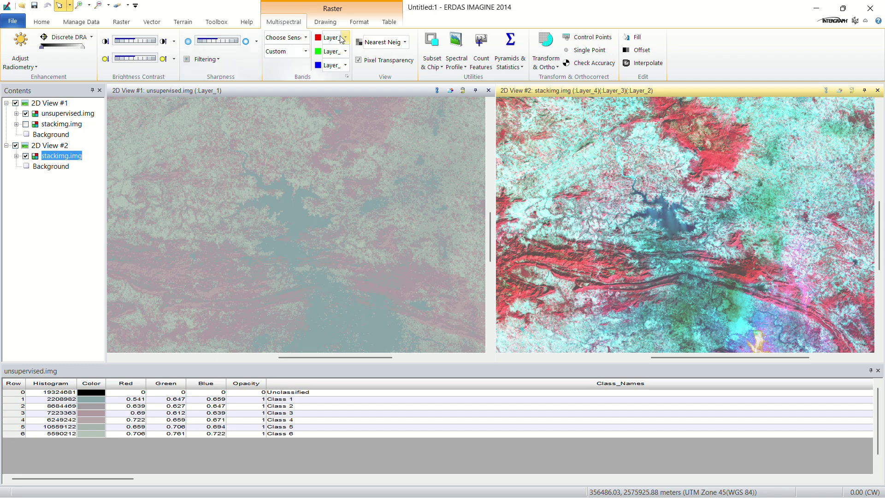
left_click(343, 39)
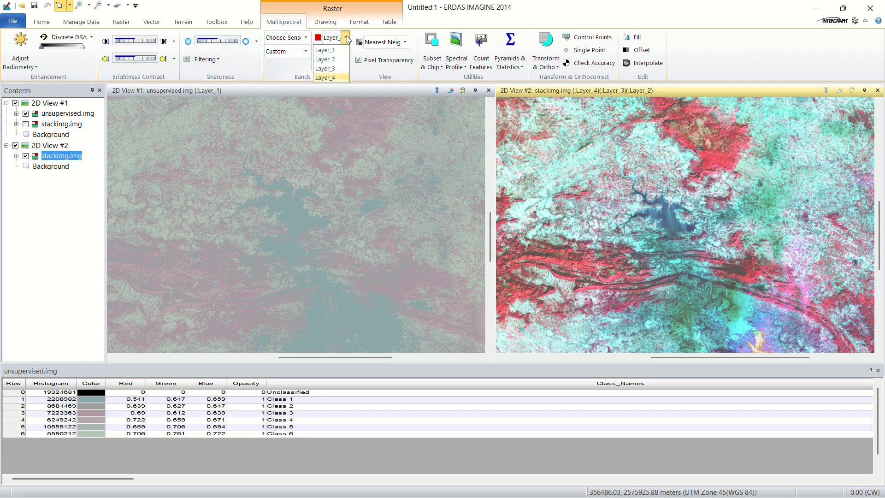
left_click(338, 69)
left_click(345, 51)
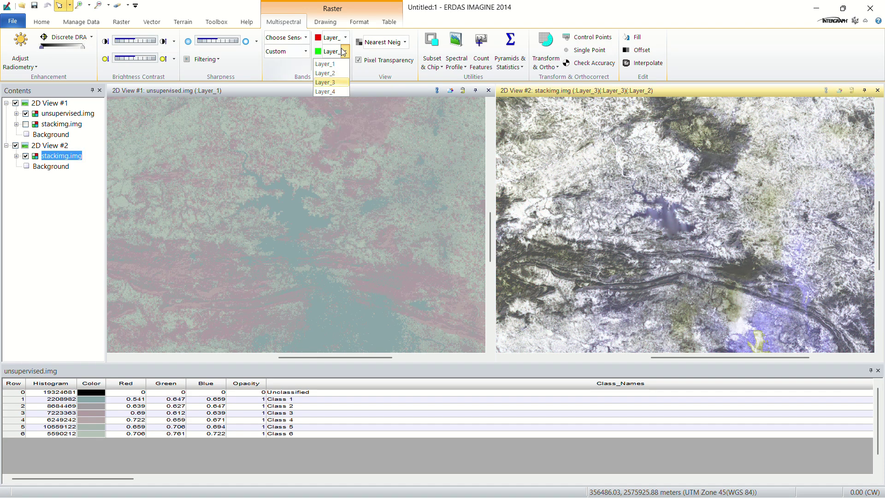
left_click(339, 73)
left_click(345, 65)
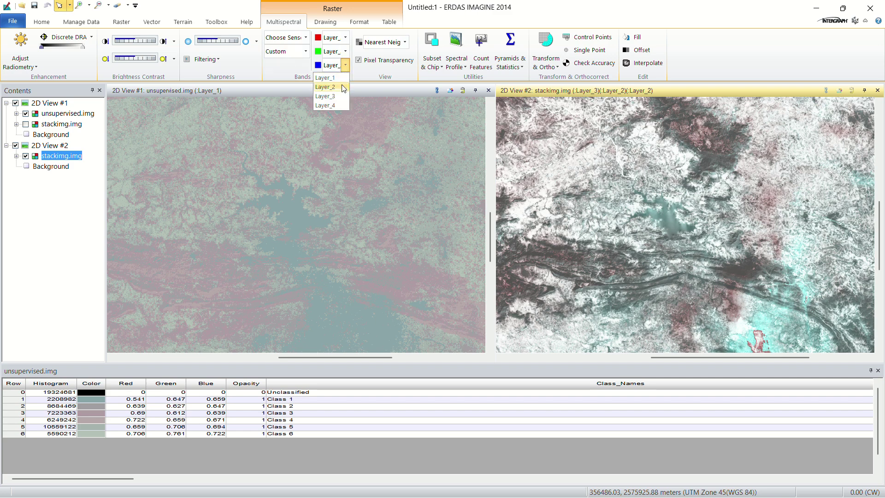
left_click(343, 79)
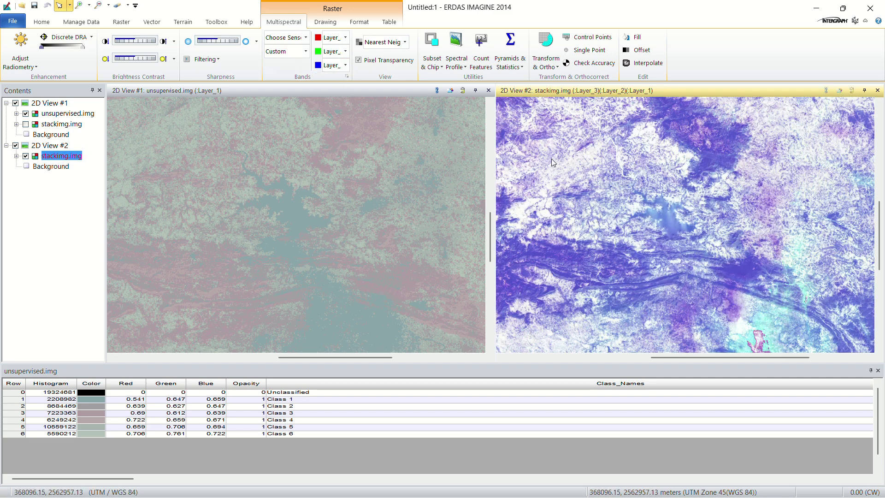
- Try Layer_1 as the green band of stackimg.img, return green to Layer_2 with blue on Layer_1, and inspect the image
left_click(345, 51)
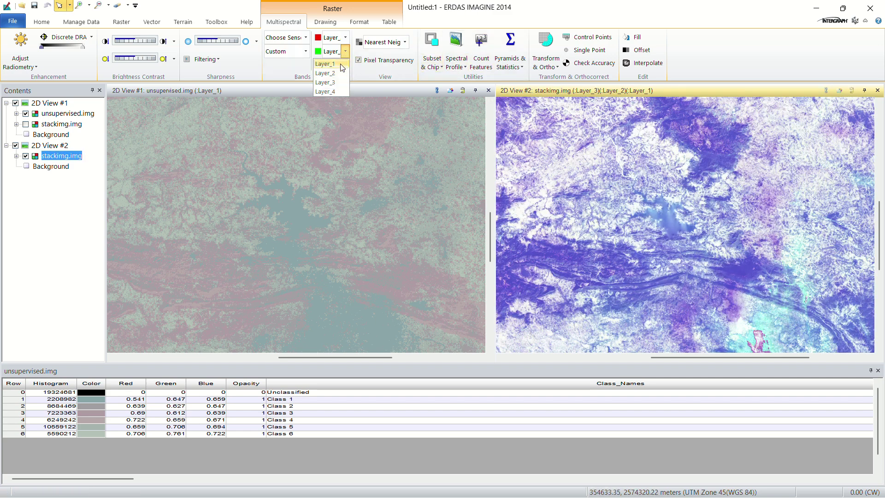
left_click(341, 65)
left_click(345, 51)
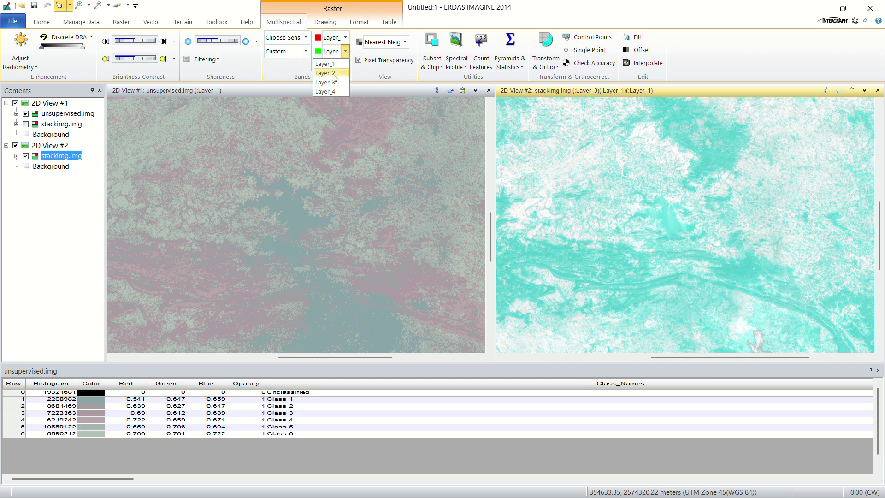
left_click(343, 72)
left_click(344, 65)
left_click(344, 78)
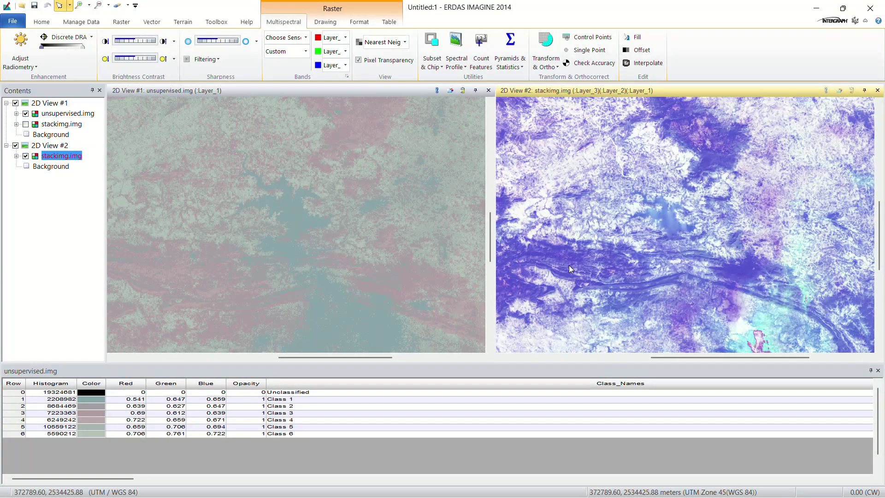
scroll(569, 262, "down", 3)
scroll(685, 188, "up", 4)
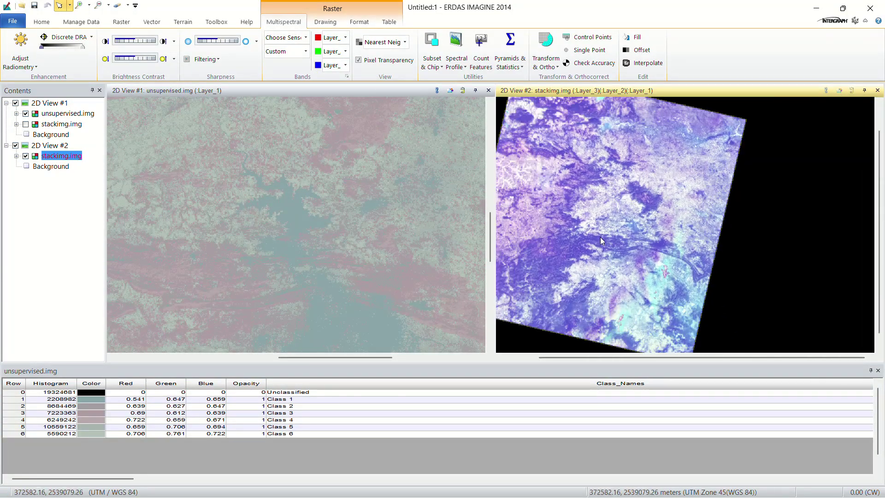
scroll(580, 241, "up", 1)
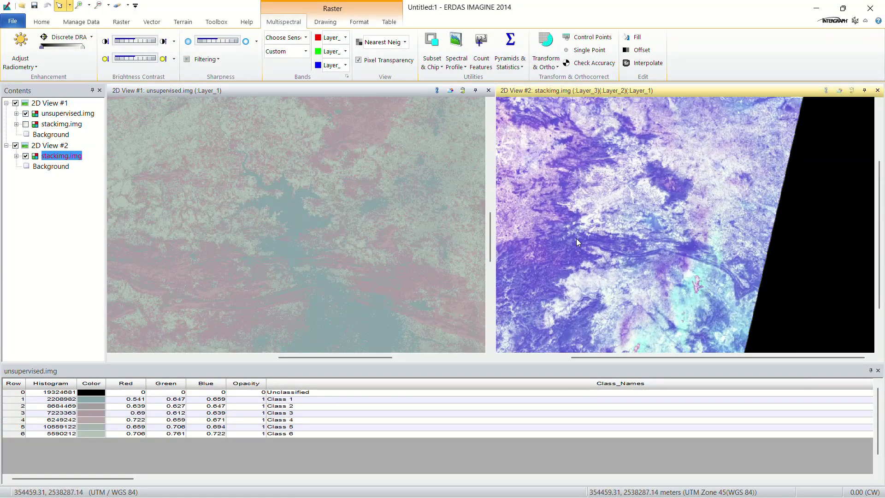
- Set the bands of stackimg.img to Layer_4 for red, Layer_3 for green and Layer_2 for blue
left_click(345, 38)
left_click(325, 77)
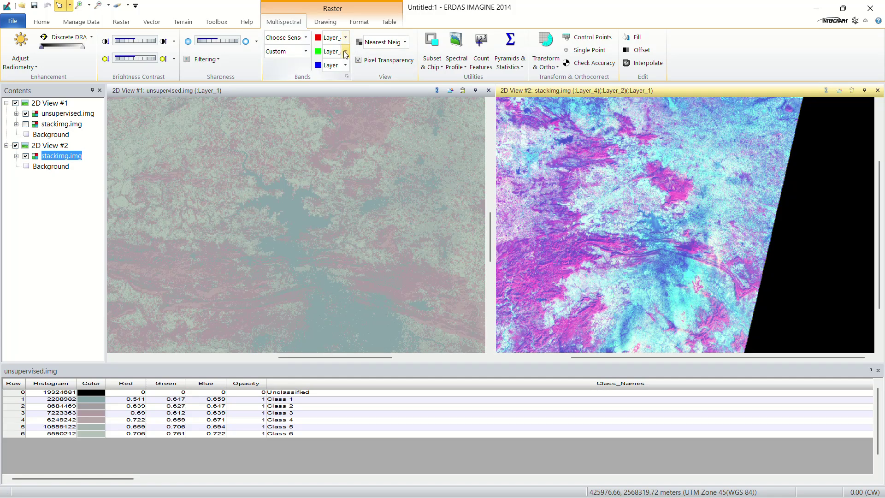
left_click(345, 51)
left_click(332, 82)
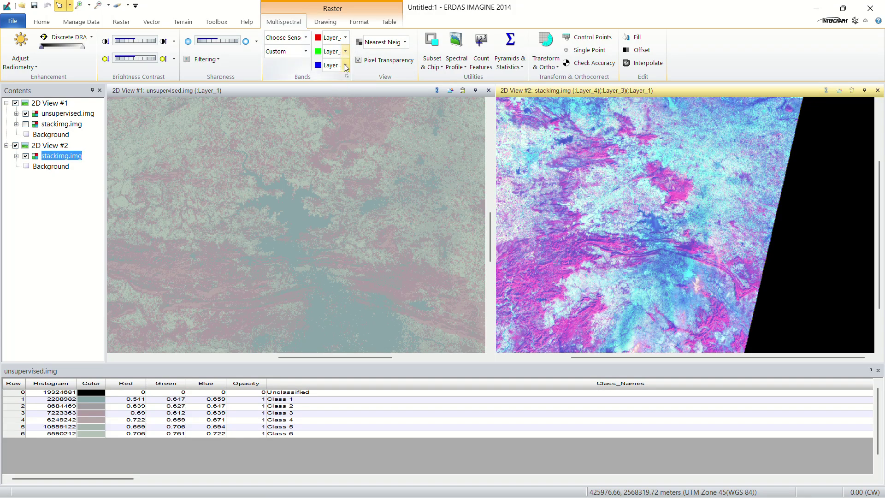
left_click(345, 66)
left_click(327, 87)
scroll(802, 261, "down", 2)
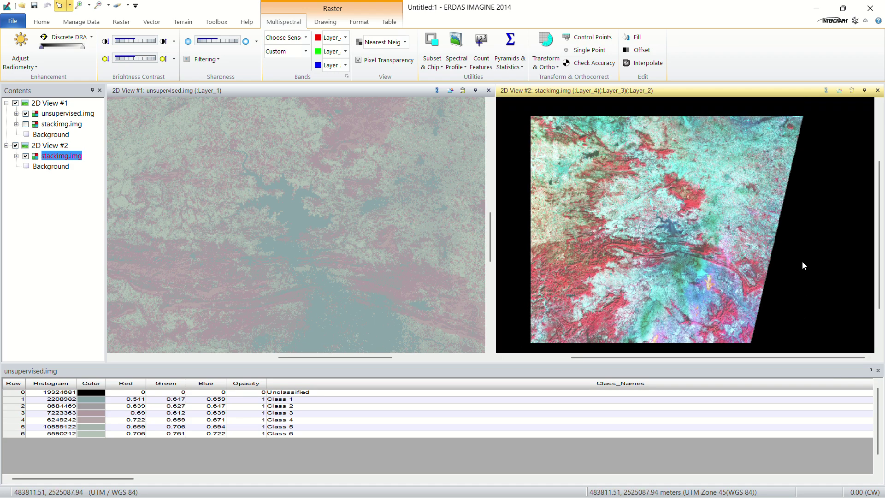
scroll(713, 265, "up", 4)
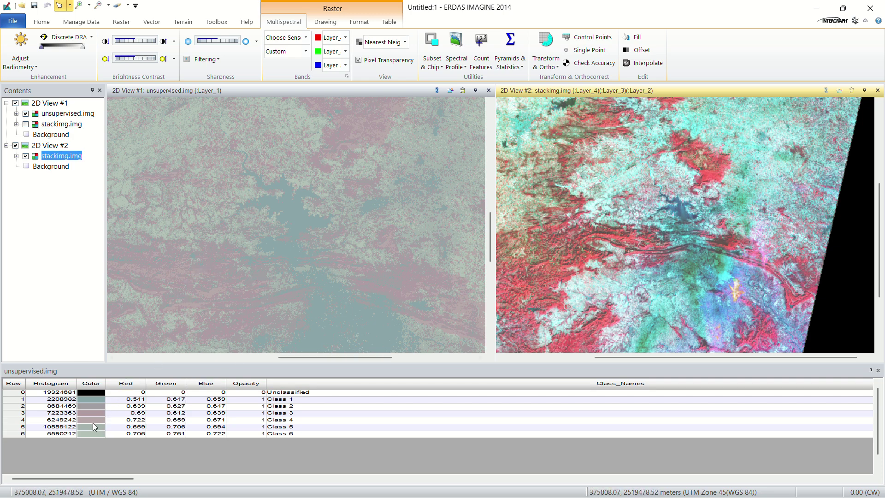
- Set the colour of Class 3 to Yellow in the unsupervised.img attribute table and inspect its areas in the classified view
left_click(93, 411)
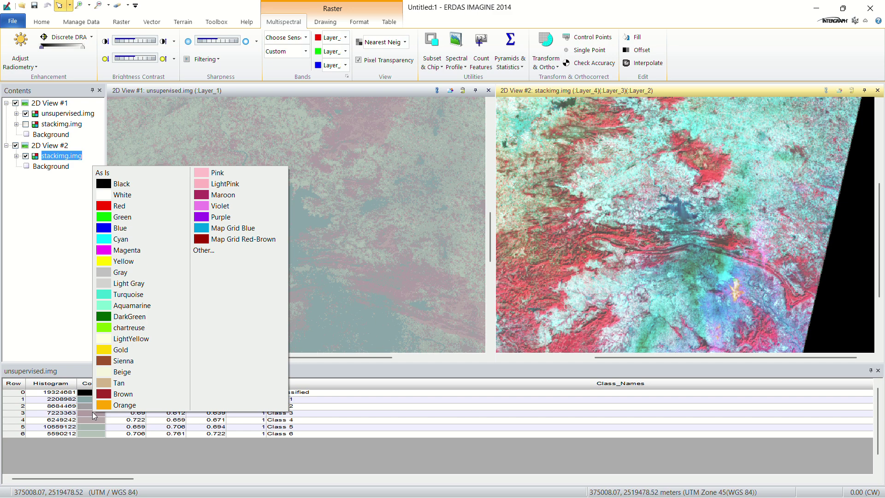
left_click(112, 263)
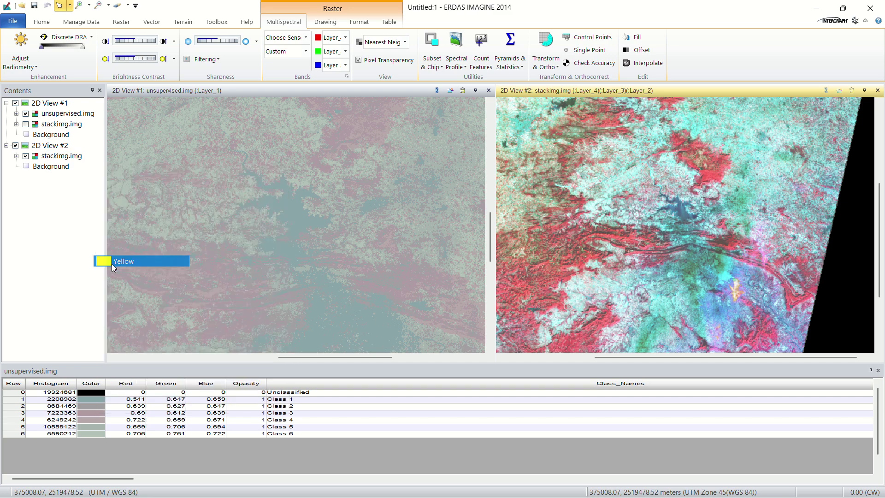
scroll(271, 224, "down", 2)
scroll(319, 149, "up", 2)
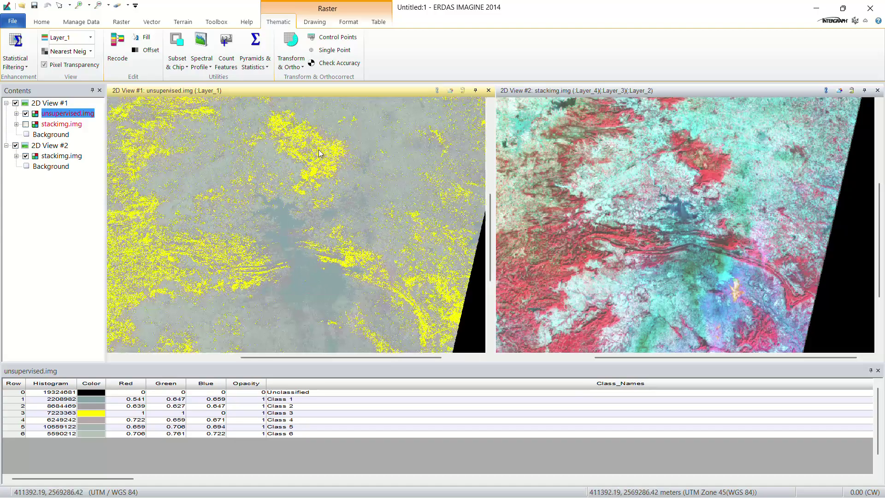
- Compare the yellow Class 3 areas in the classified view with the same locations in the false-colour stackimg.img
scroll(217, 199, "down", 2)
scroll(193, 262, "up", 2)
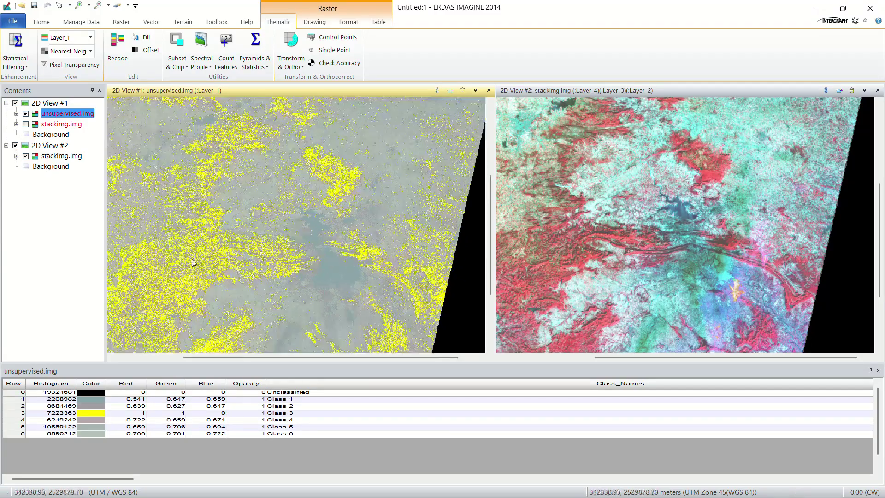
left_click(837, 248)
scroll(320, 223, "up", 3)
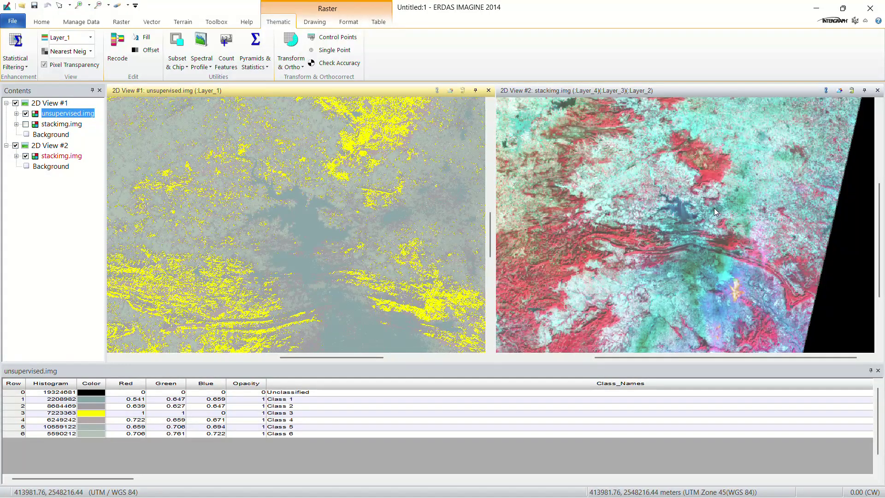
scroll(682, 212, "up", 3)
left_click(755, 234)
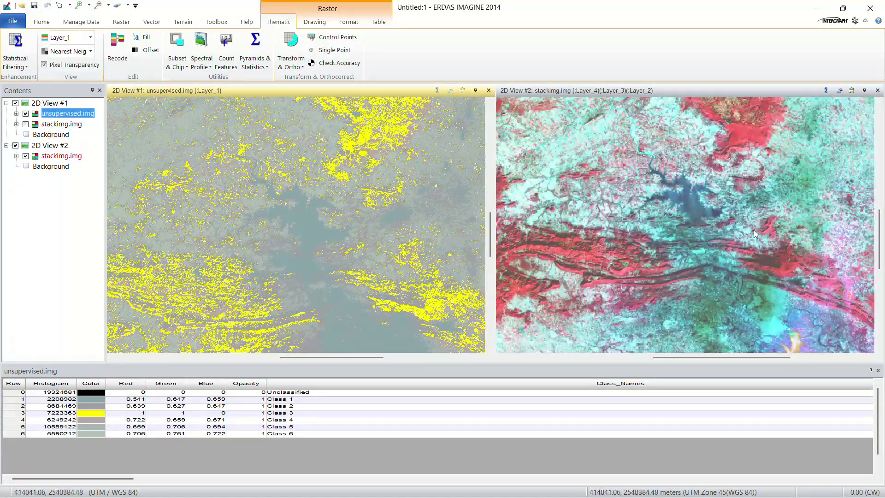
left_click(214, 320)
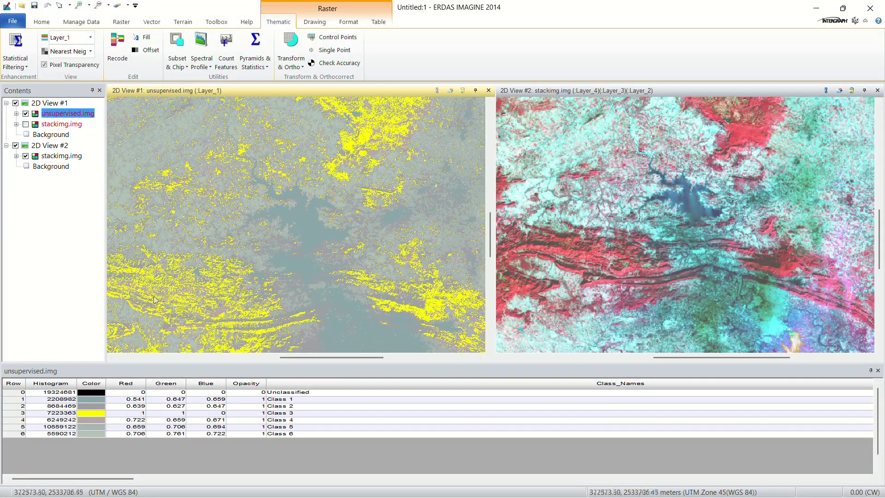
left_click(628, 259)
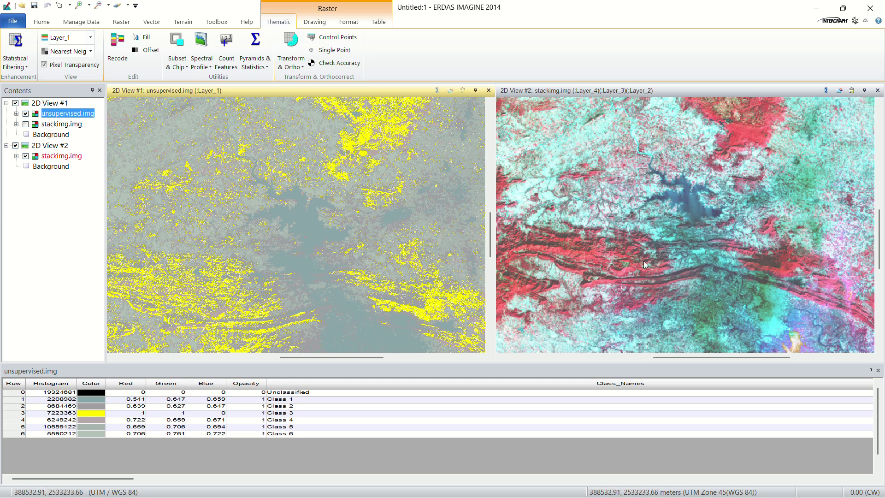
left_click(211, 321)
left_click(768, 126)
left_click(116, 457)
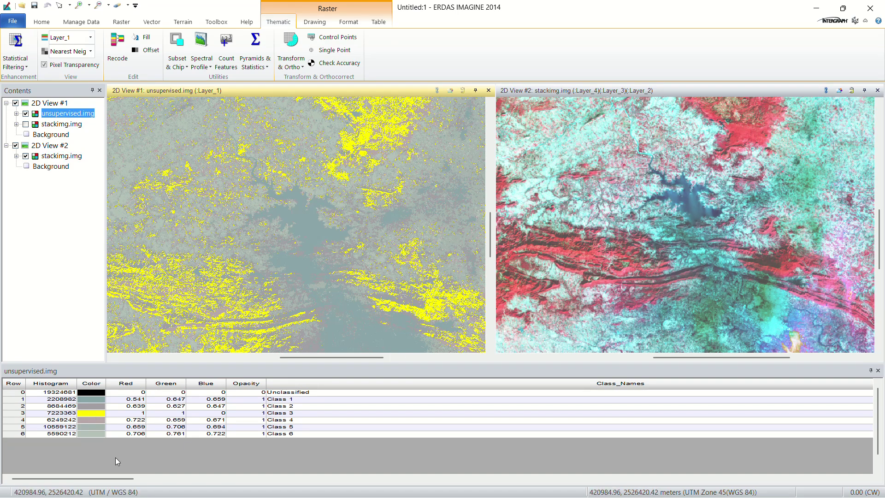
- Set the colour of Class 3 to DarkGreen and rename the class as vegetation in the attribute table
left_click(87, 415)
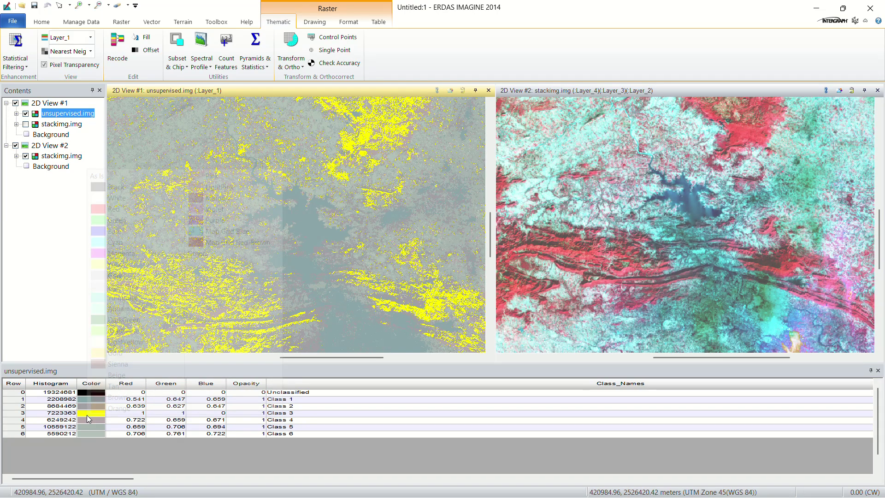
left_click(148, 321)
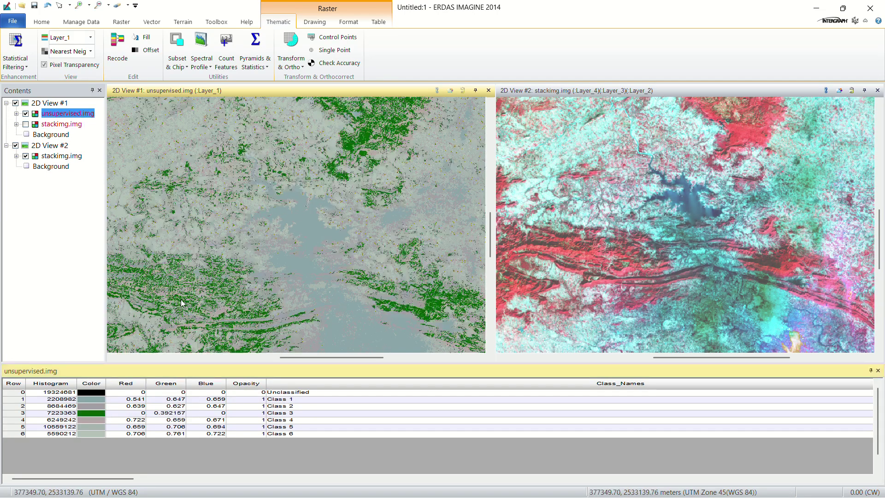
left_click(19, 413)
double_click(285, 414)
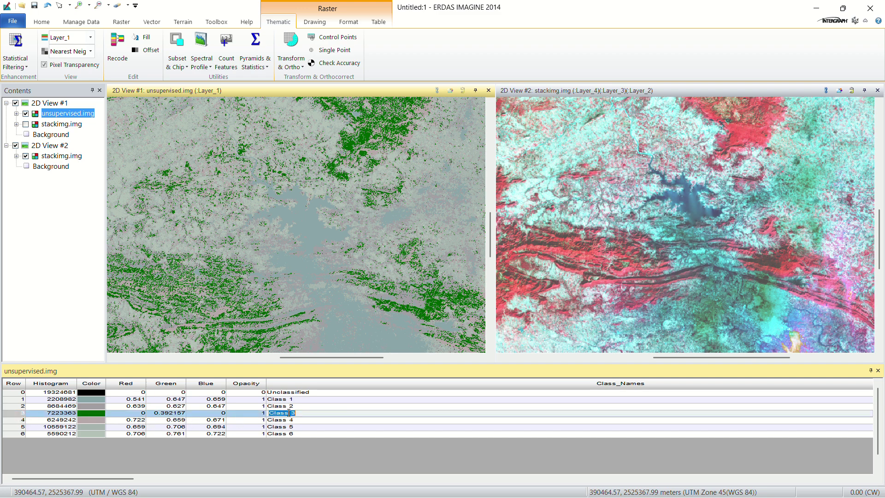
type("vegetation")
left_click(311, 418)
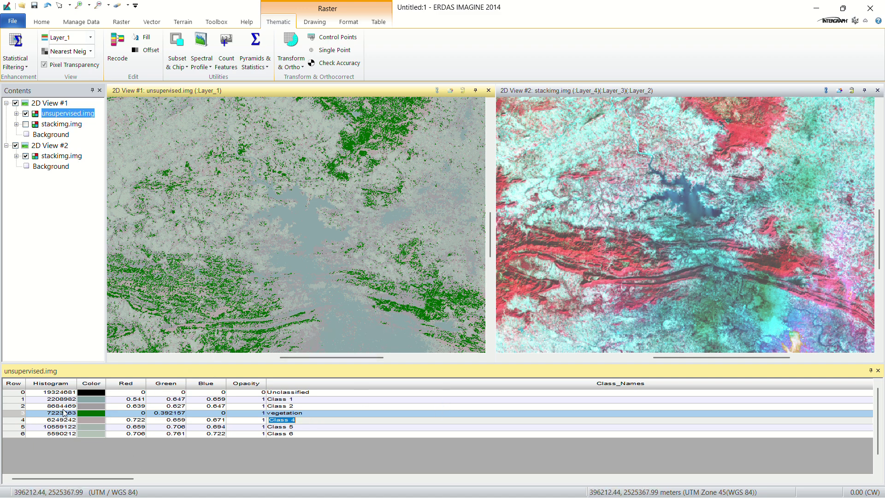
- Set the colour of Class 2 to Yellow and compare its areas with the false-colour image around the reservoir
left_click(97, 412)
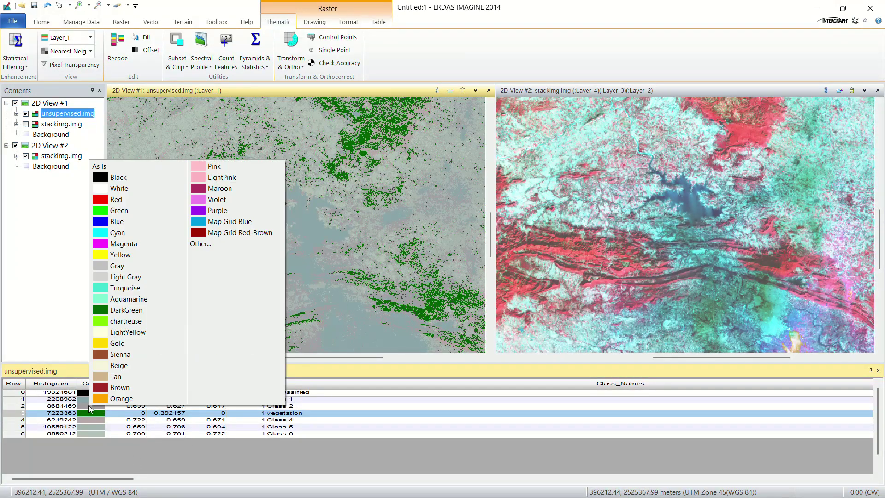
left_click(8, 405)
left_click(14, 406)
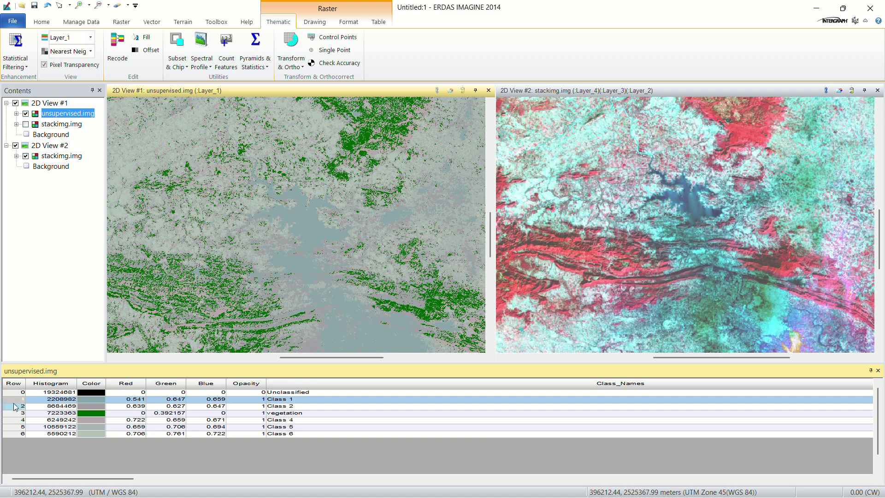
left_click(88, 404)
left_click(113, 254)
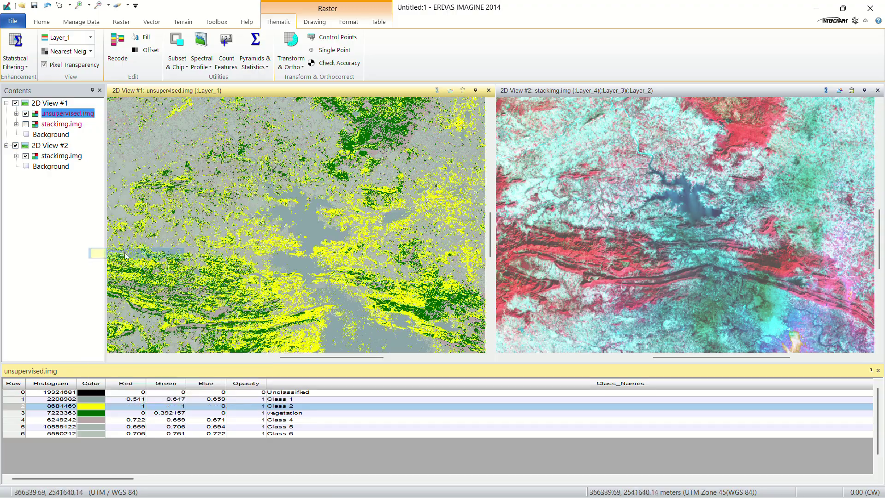
scroll(305, 225, "down", 2)
scroll(290, 283, "up", 4)
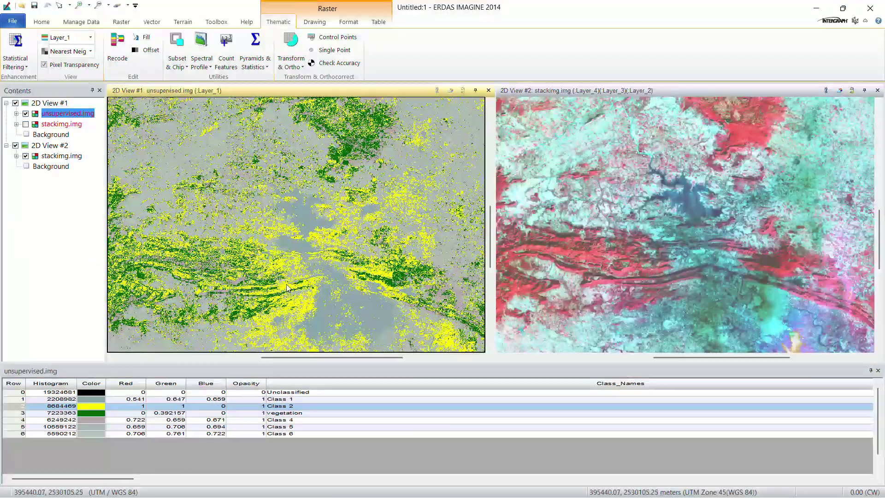
scroll(318, 199, "up", 2)
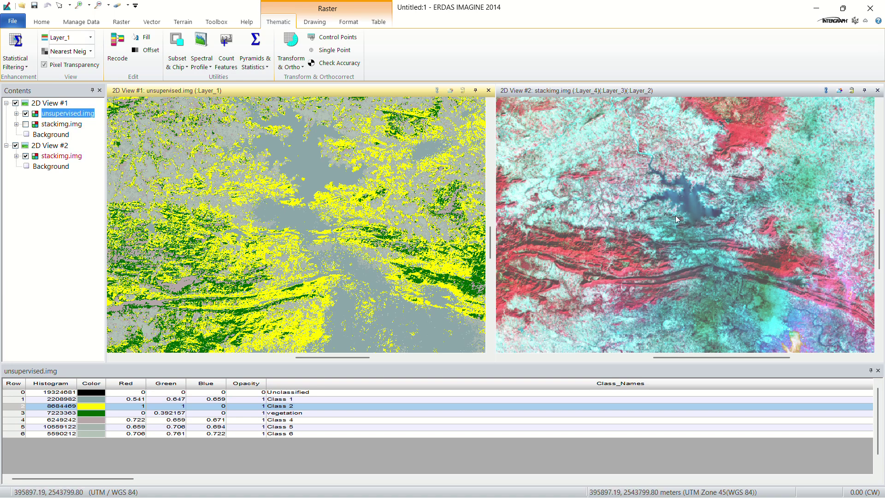
scroll(674, 203, "up", 4)
left_click(637, 297)
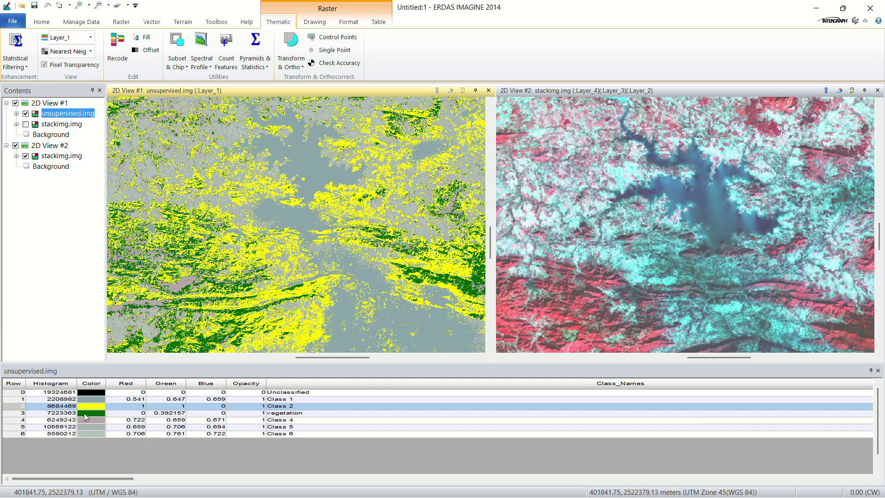
- Rename Class 2 as vegetation and set its colour to DarkGreen
double_click(326, 407)
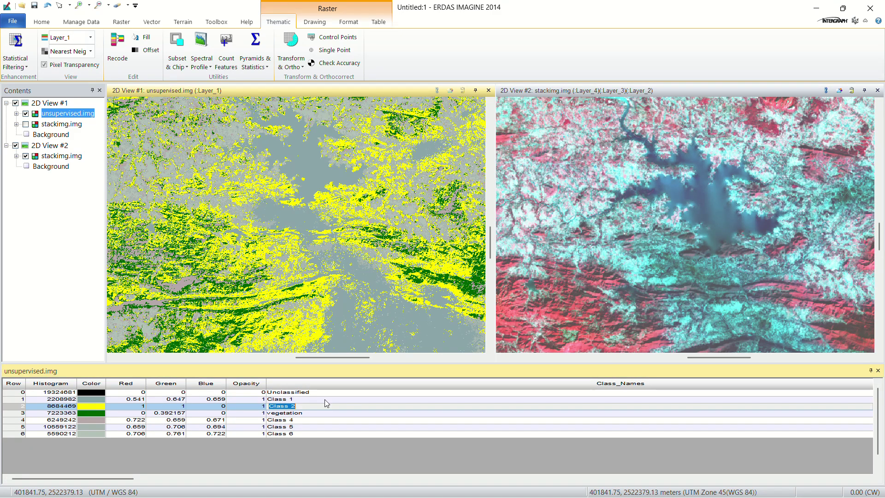
type("vegetation")
key("Return")
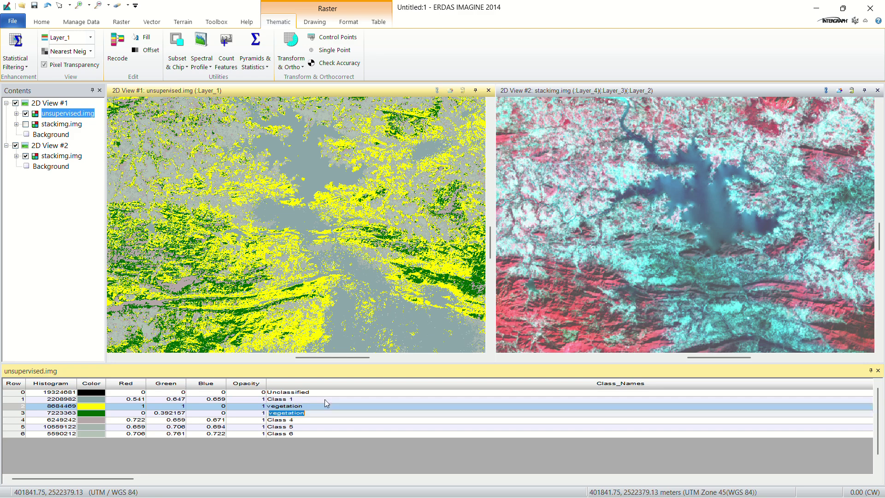
left_click(98, 407)
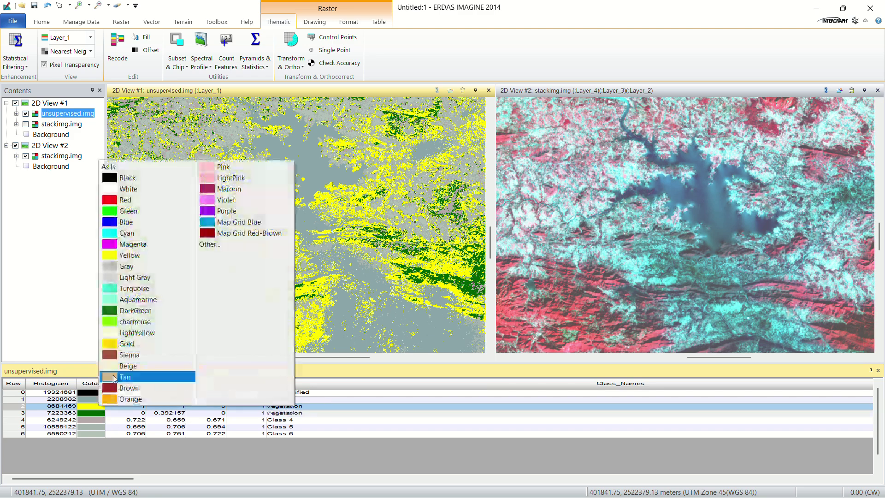
left_click(148, 301)
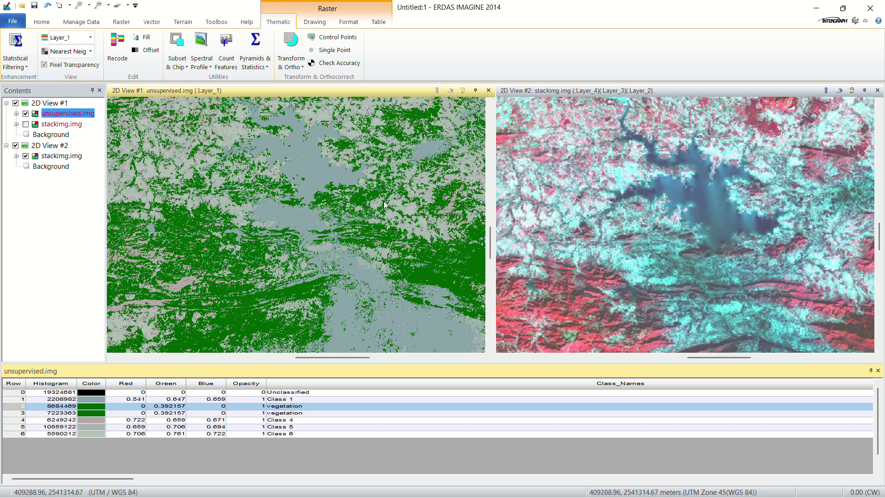
- Try Yellow for the row 2 vegetation class, compare it with the false-colour image, and return its colour to DarkGreen
scroll(321, 225, "down", 2)
scroll(321, 224, "up", 3)
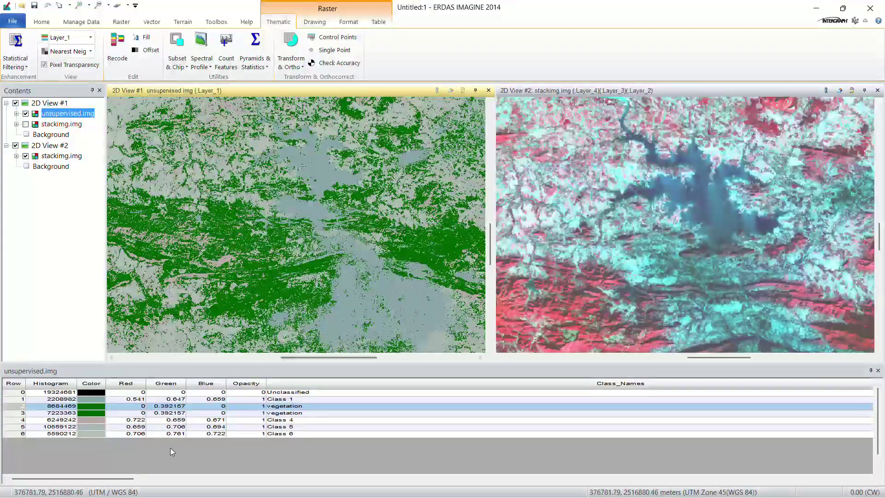
left_click(90, 418)
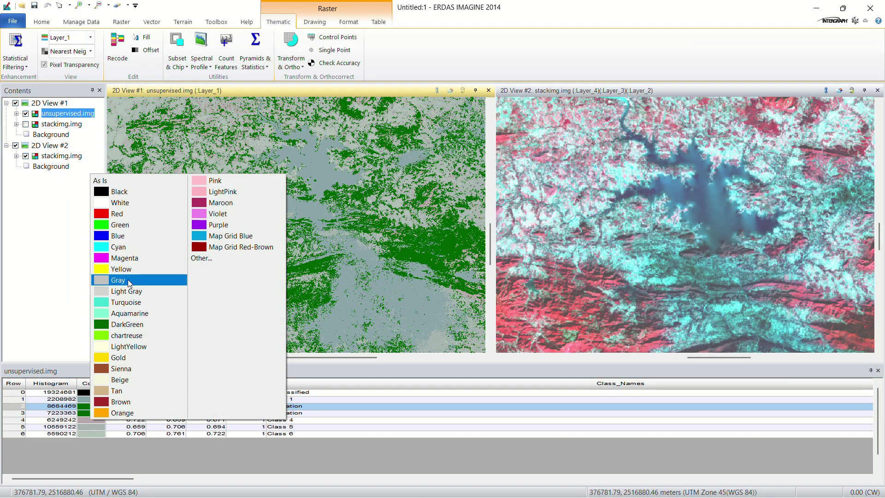
left_click(120, 269)
scroll(337, 225, "up", 2)
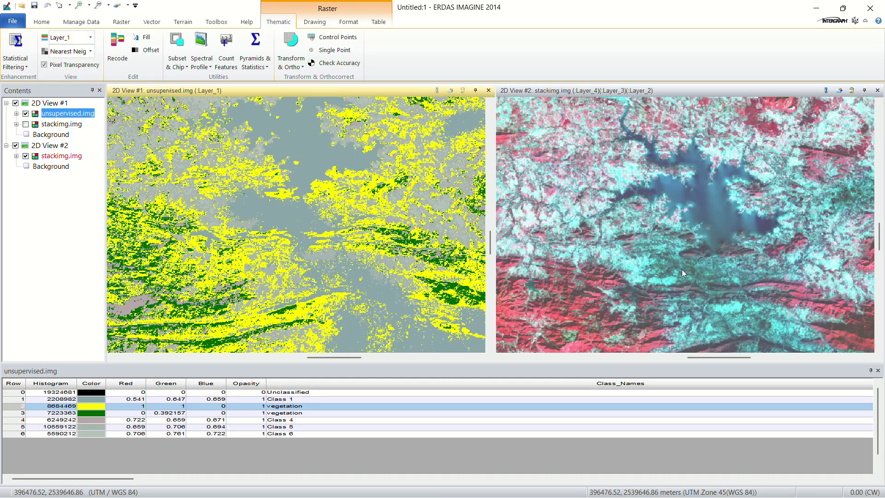
scroll(681, 268, "up", 2)
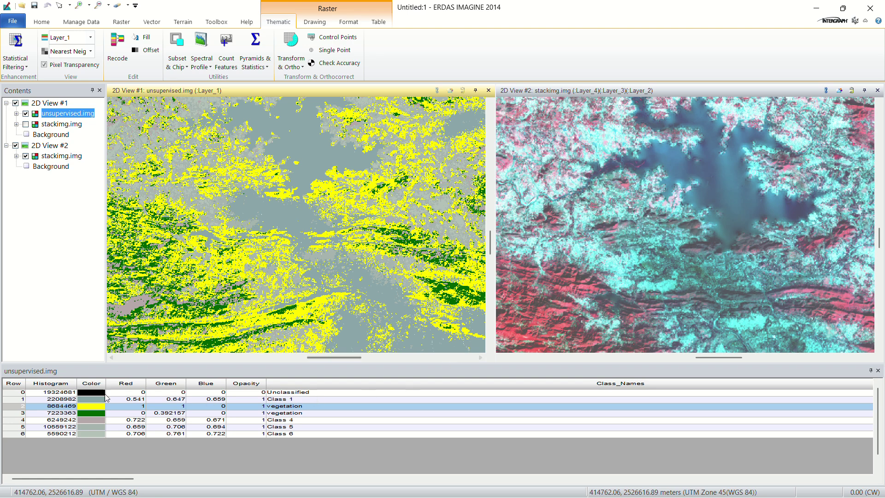
left_click(310, 406)
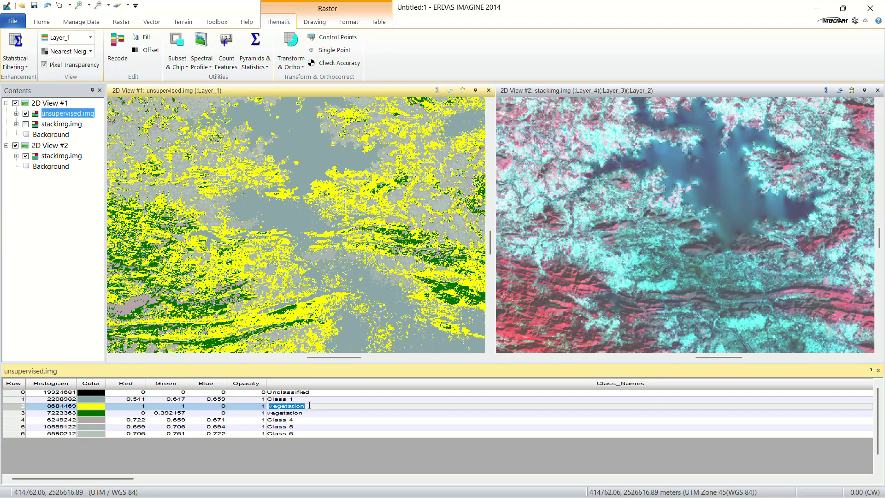
left_click(99, 403)
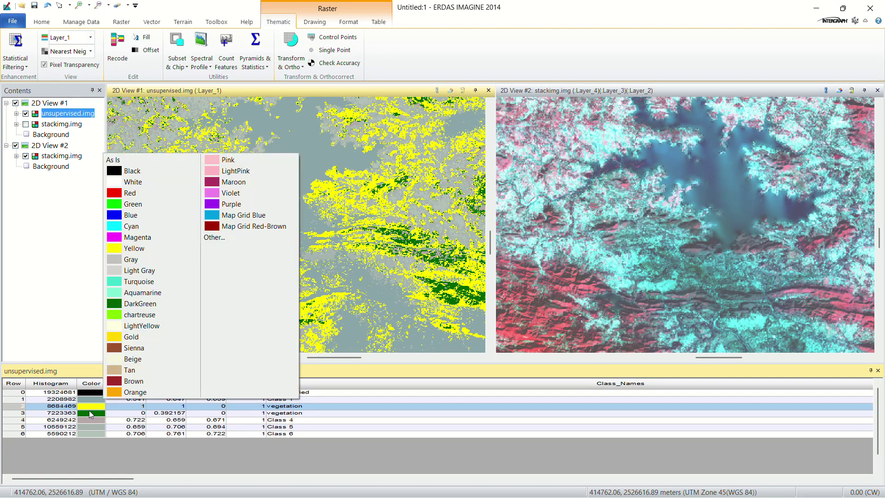
left_click(90, 409)
left_click(129, 311)
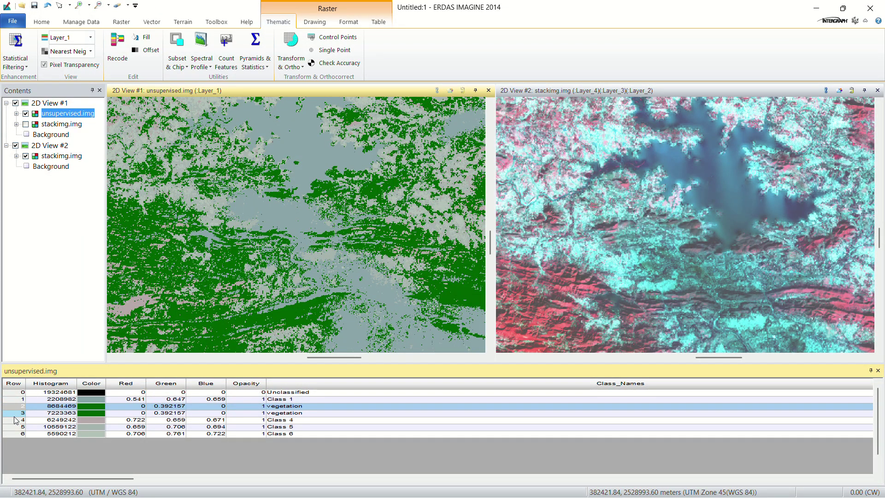
- Select the Class 4 row, set its colour to Yellow, and compare its areas with the same hills in the false-colour image
left_click(16, 420)
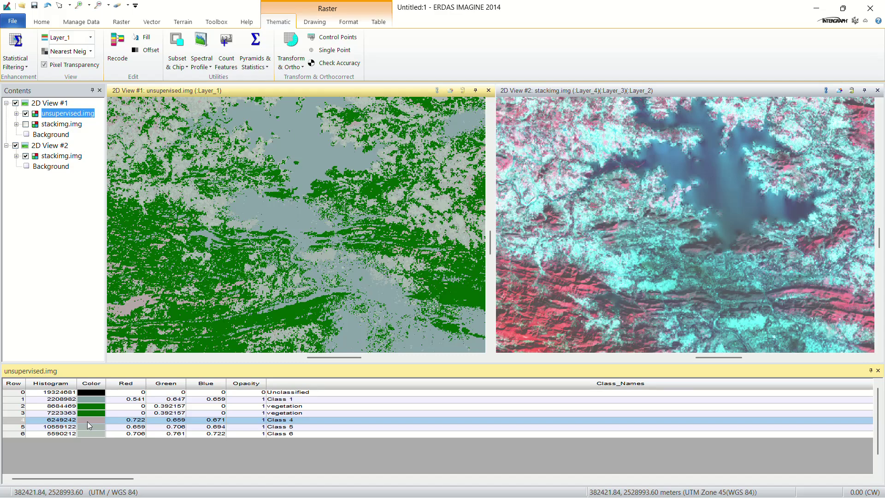
left_click(87, 421)
left_click(87, 421)
left_click(135, 272)
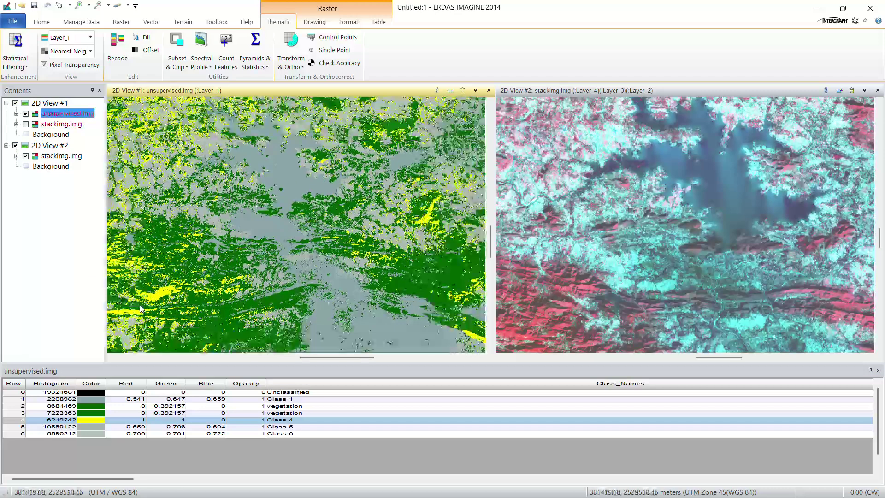
scroll(140, 309, "up", 3)
scroll(664, 182, "down", 1)
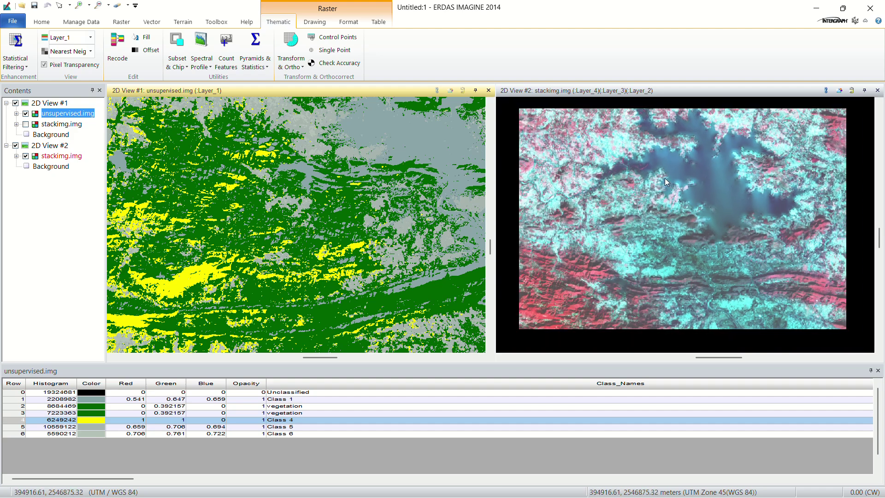
scroll(618, 259, "up", 1)
scroll(551, 332, "up", 1)
scroll(559, 336, "up", 1)
scroll(598, 316, "up", 1)
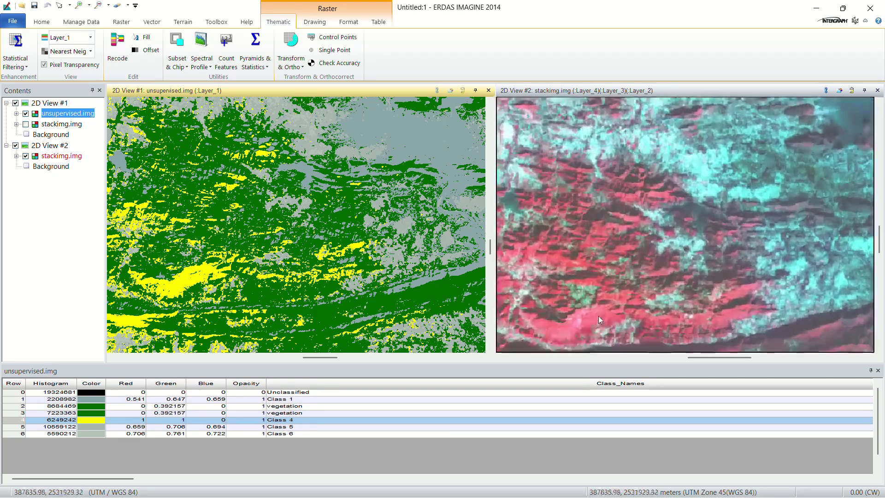
left_click(185, 273)
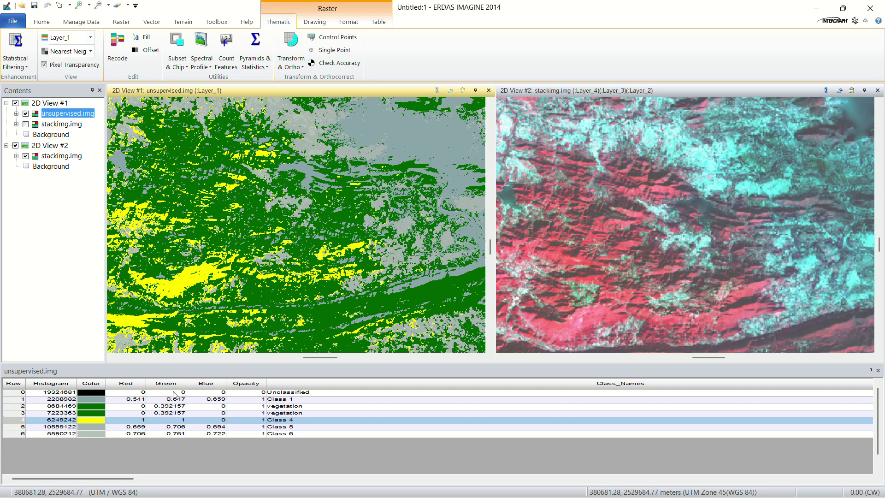
- Set the colour of Class 4 to DarkGreen and rename the class as vegitation
left_click(98, 419)
left_click(139, 325)
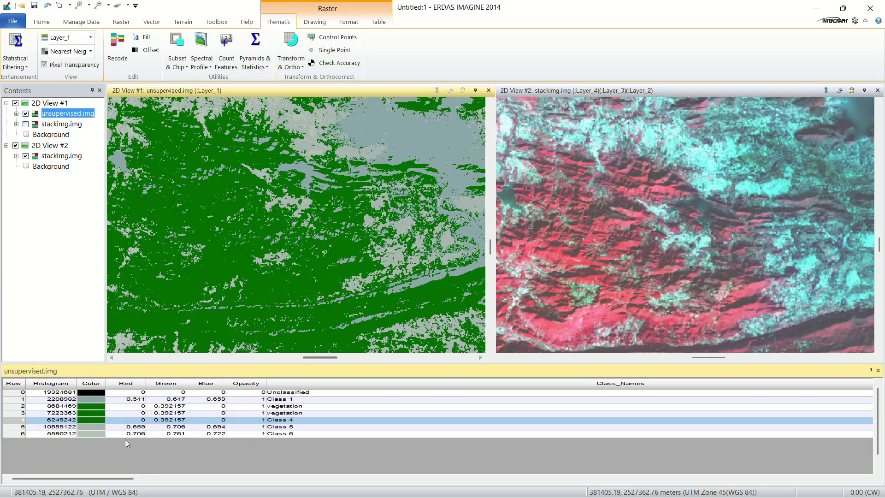
double_click(293, 419)
type("vegitation")
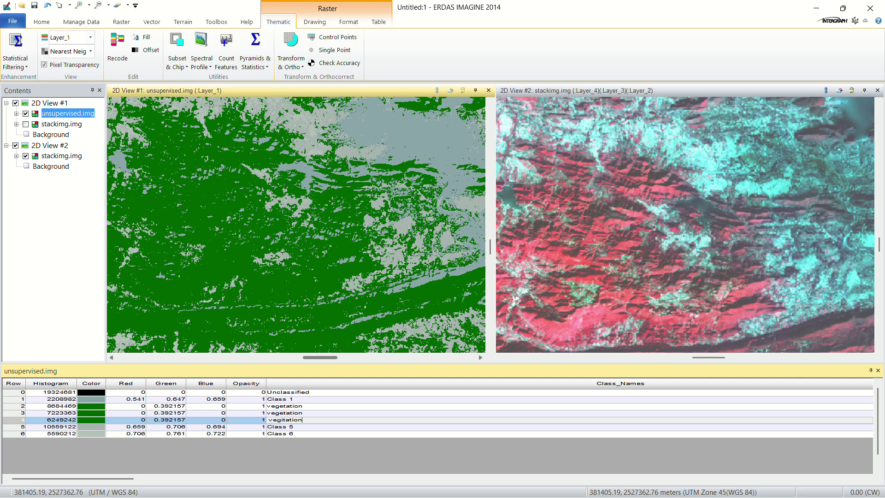
key("Return")
scroll(300, 250, "down", 3)
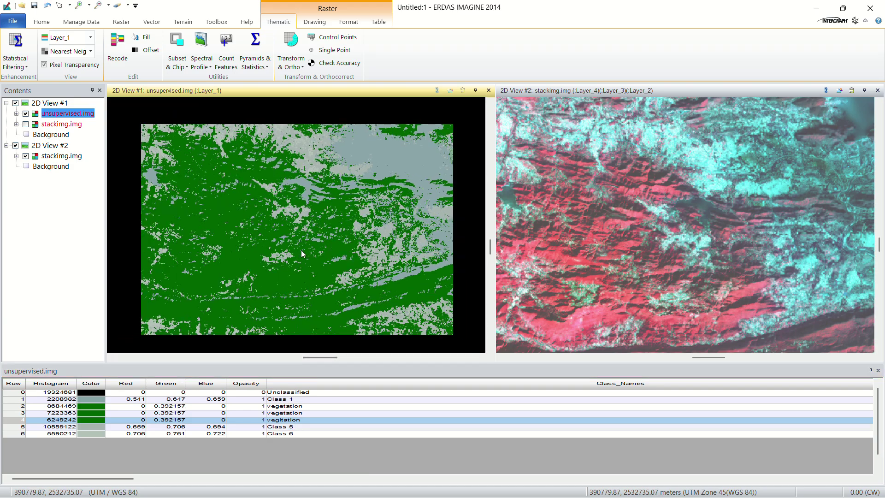
- Set the colour of Class 1 to Yellow and compare its areas with the reservoir in the false-colour image
scroll(258, 286, "up", 2)
scroll(220, 316, "down", 1)
scroll(173, 289, "up", 2)
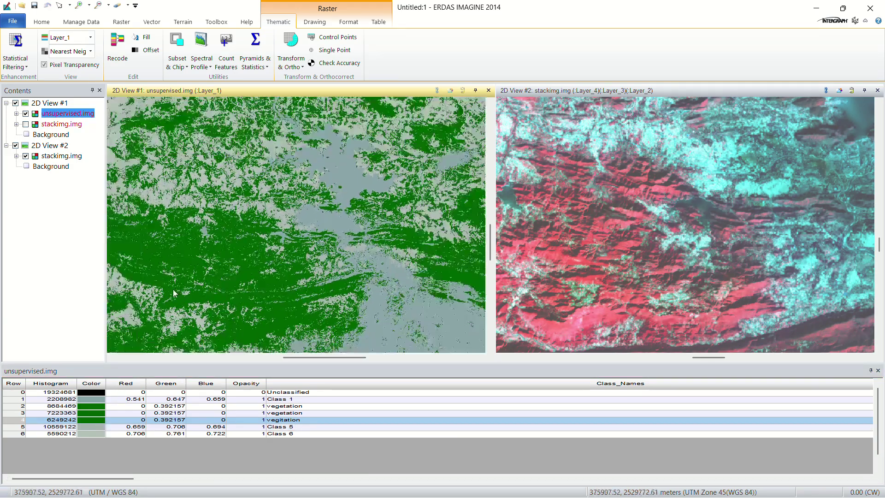
scroll(173, 289, "down", 2)
scroll(291, 216, "up", 3)
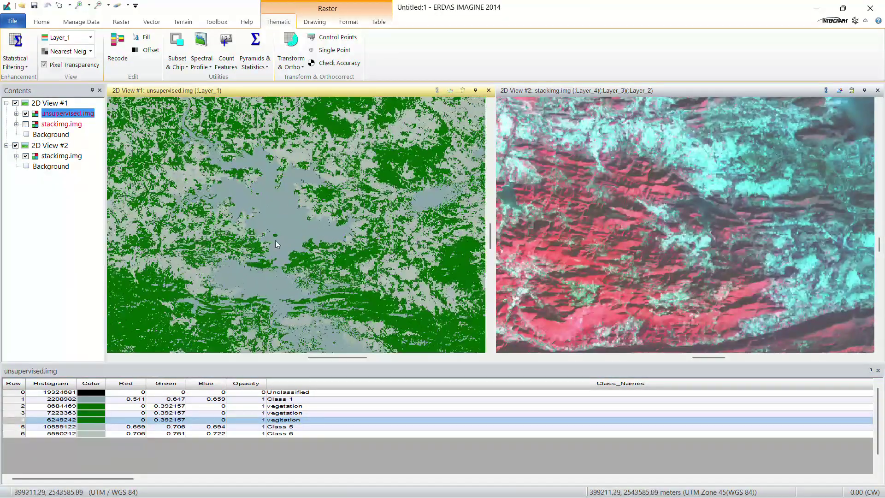
left_click(88, 400)
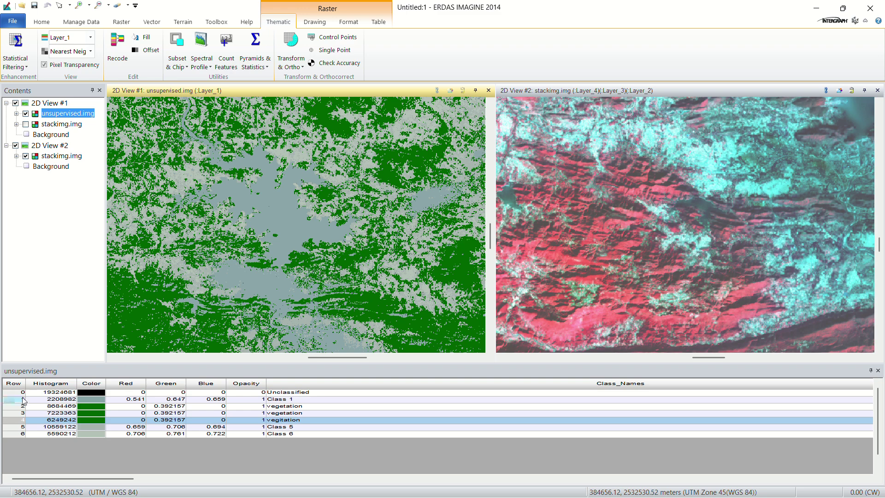
left_click(90, 398)
left_click(138, 248)
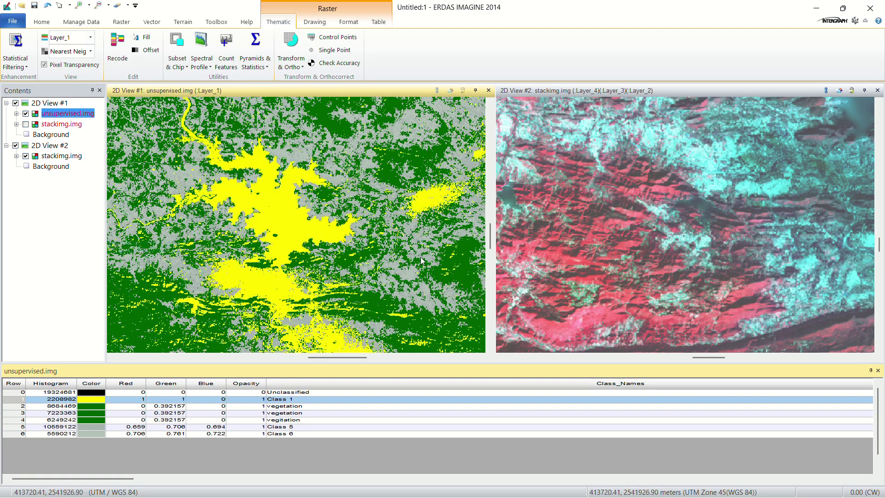
scroll(355, 226, "down", 2)
scroll(532, 203, "down", 3)
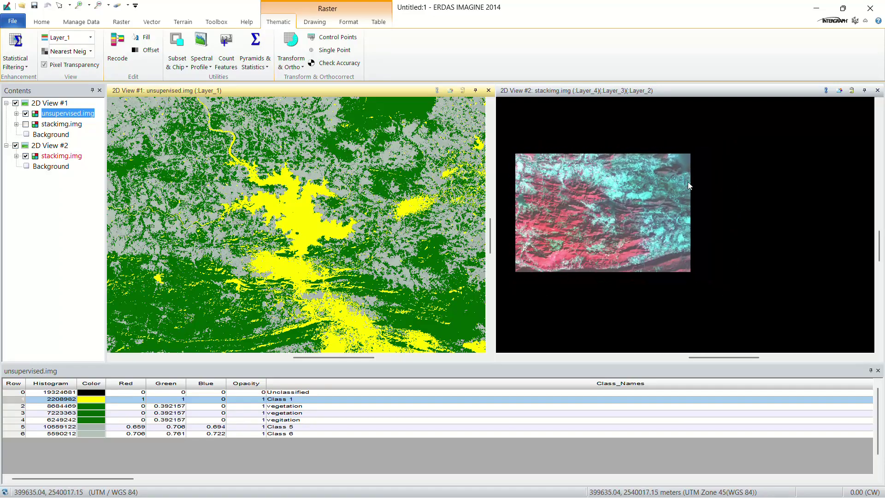
scroll(730, 159, "down", 1)
scroll(726, 120, "up", 3)
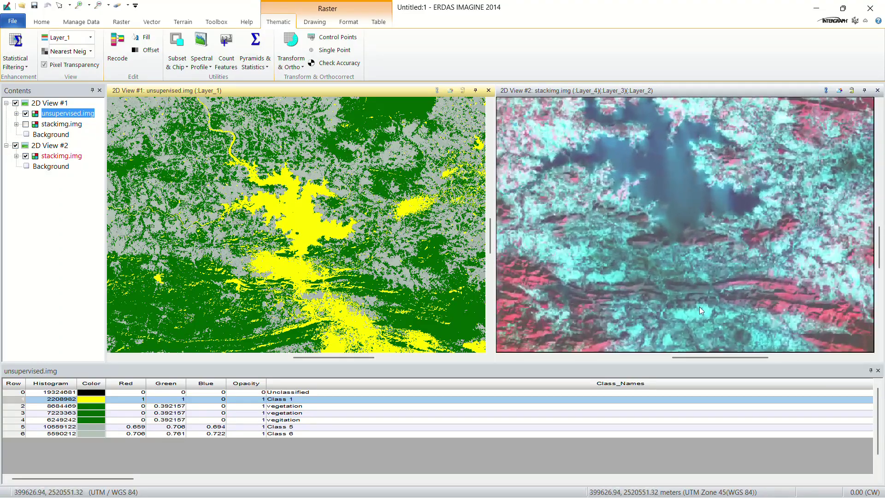
scroll(691, 130, "up", 1)
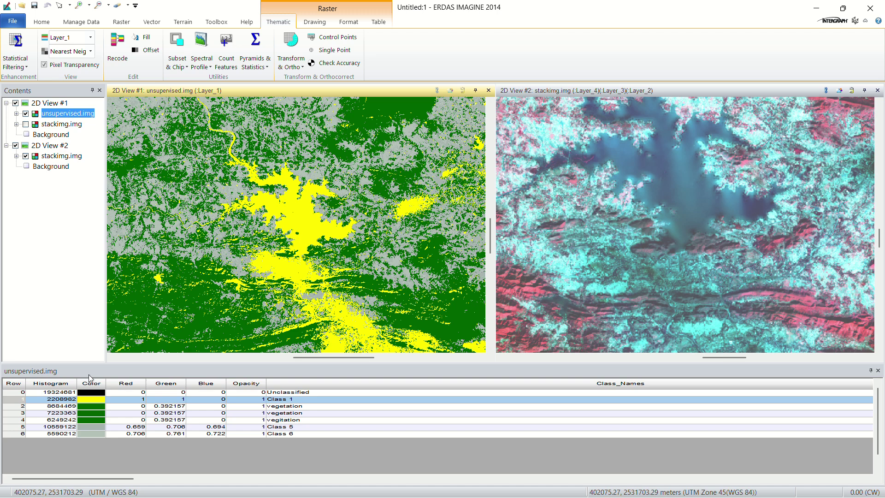
- Set the colour of Class 1 to Blue and rename the class as water body
left_click(78, 401)
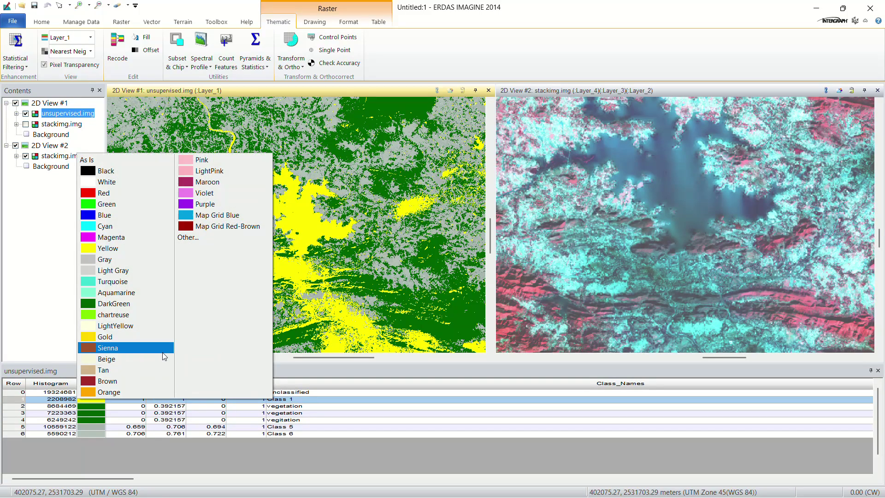
left_click(115, 218)
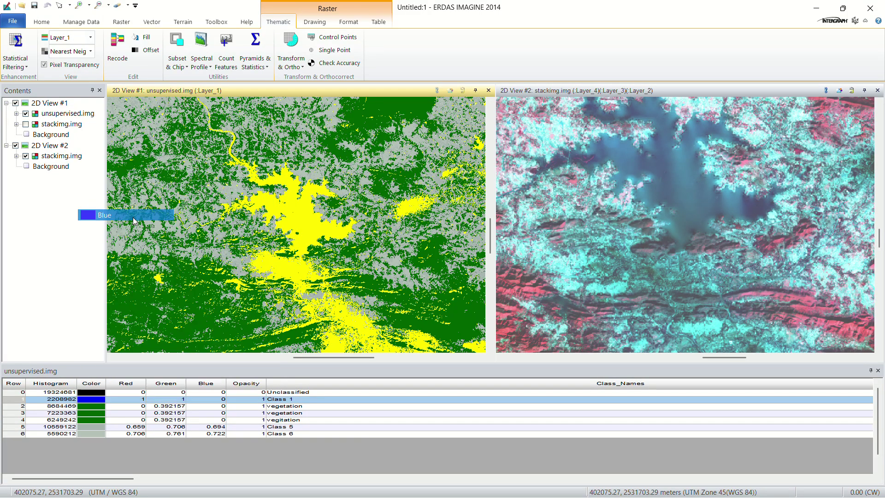
left_click(302, 400)
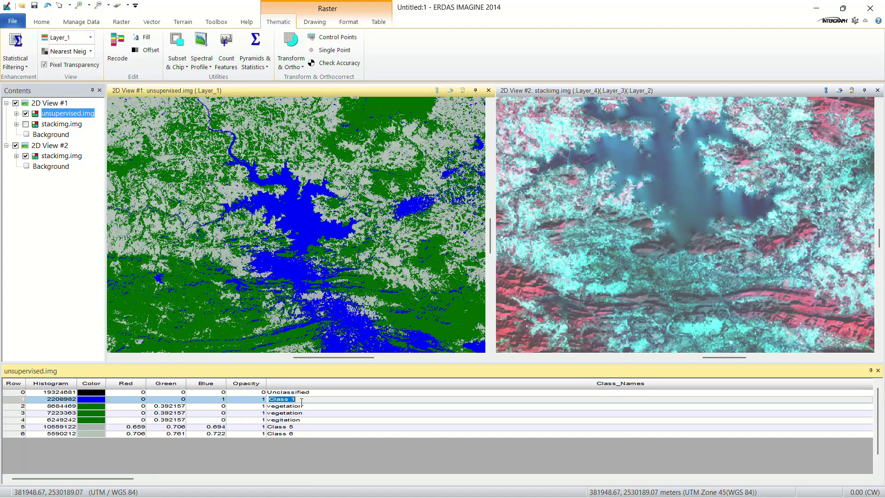
type("water body")
left_click(302, 405)
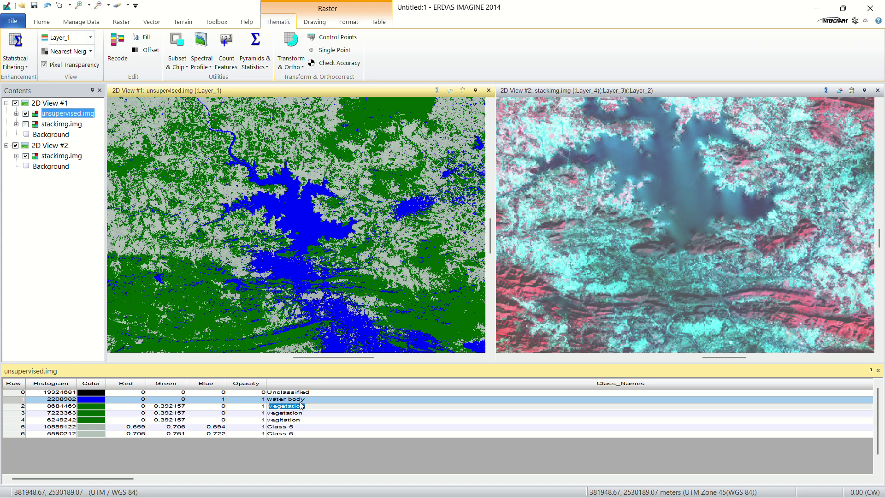
left_click(135, 397)
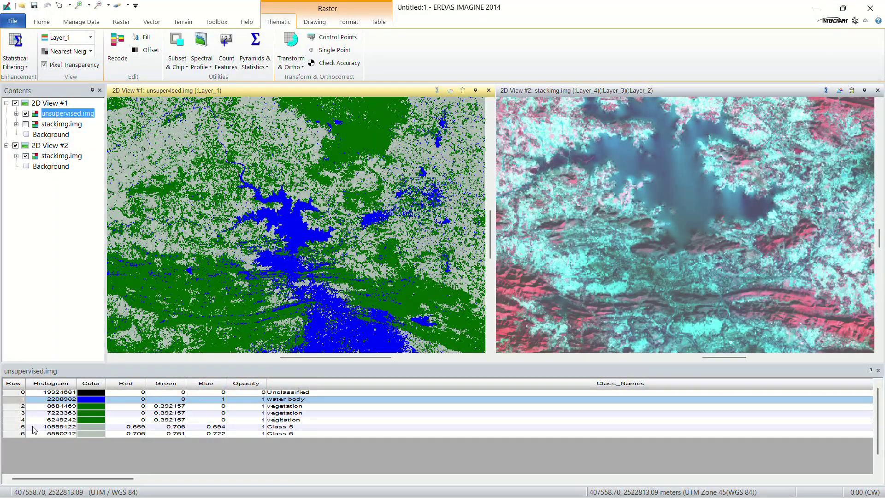
- Select the Class 5 row, set its colour to Yellow, and compare its areas around the reservoir with the false-colour image
left_click(16, 427)
left_click(89, 428)
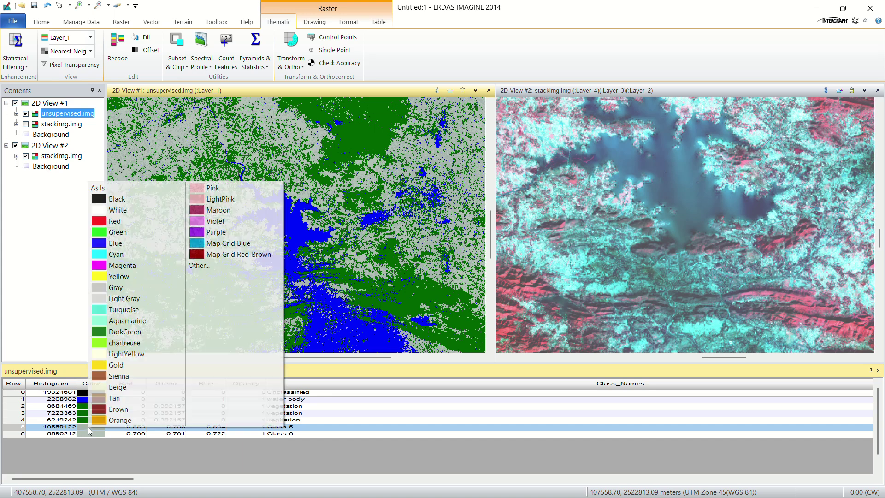
left_click(139, 277)
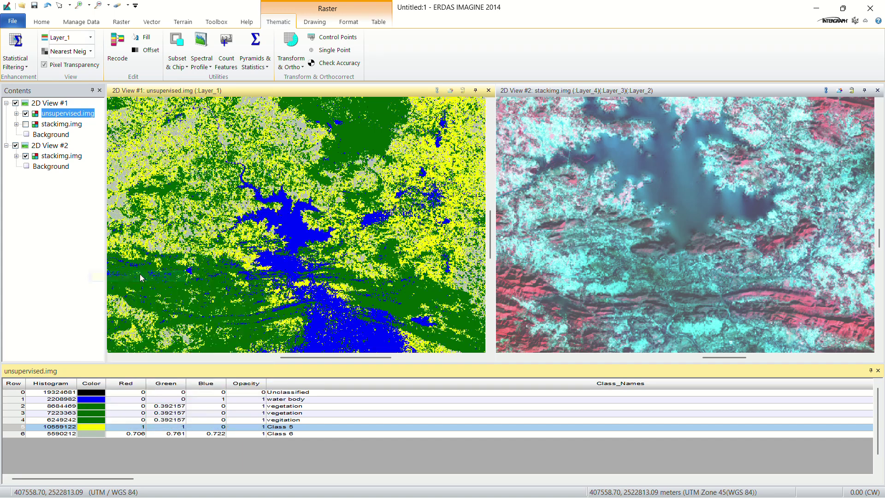
scroll(585, 298, "down", 1)
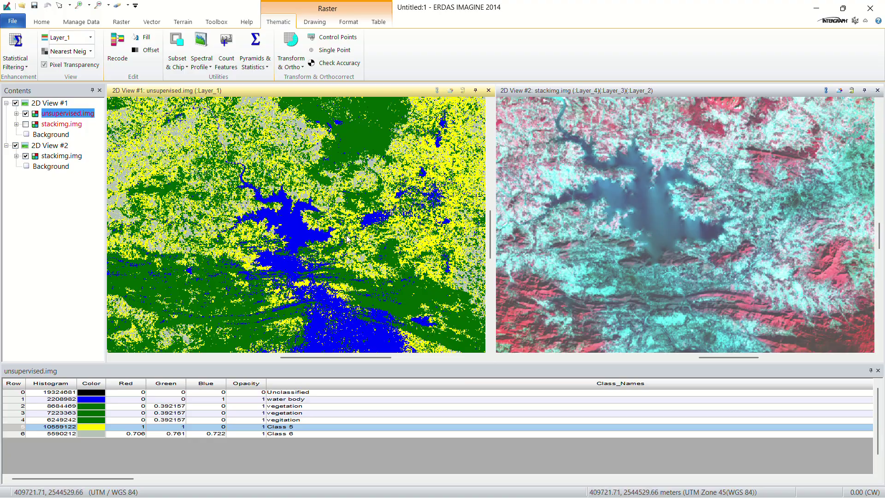
scroll(346, 238, "up", 4)
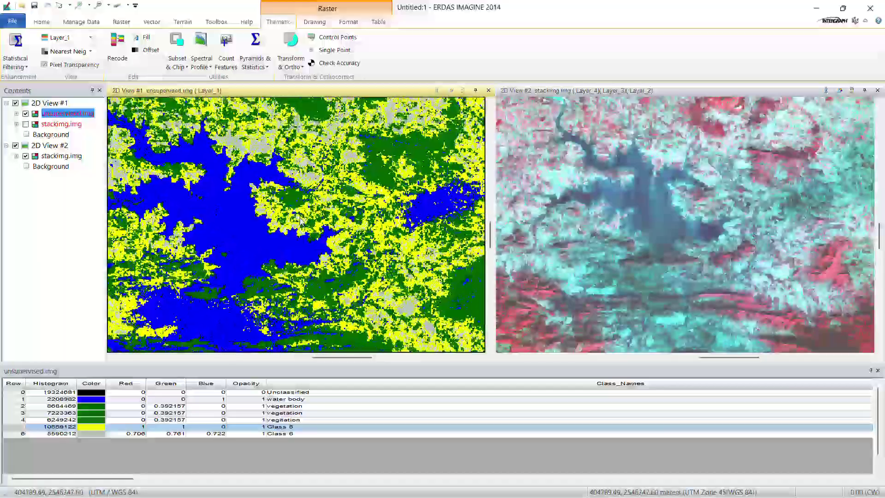
scroll(672, 229, "up", 3)
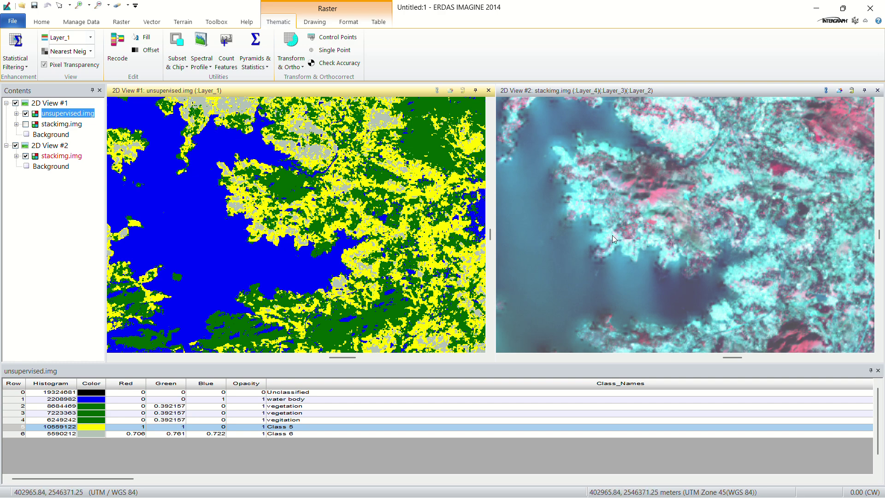
scroll(612, 236, "down", 2)
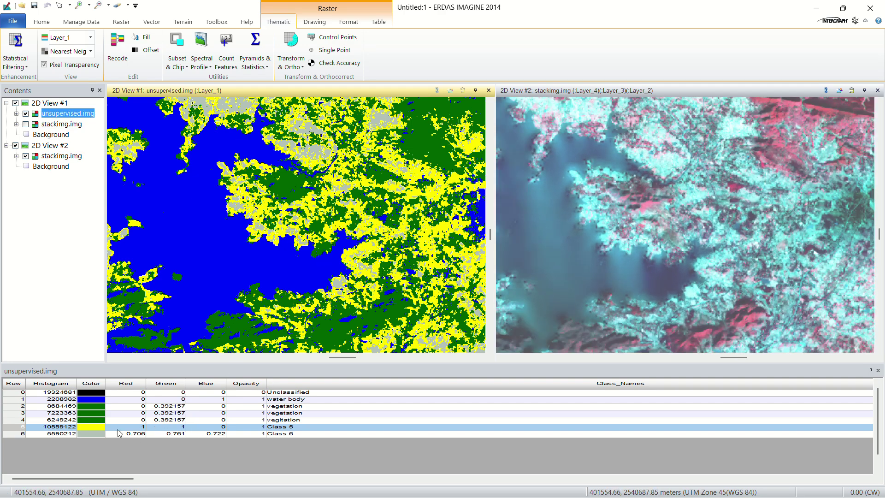
- Set the colour of Class 5 to chartreuse and rename the class as light vegetation
left_click(99, 427)
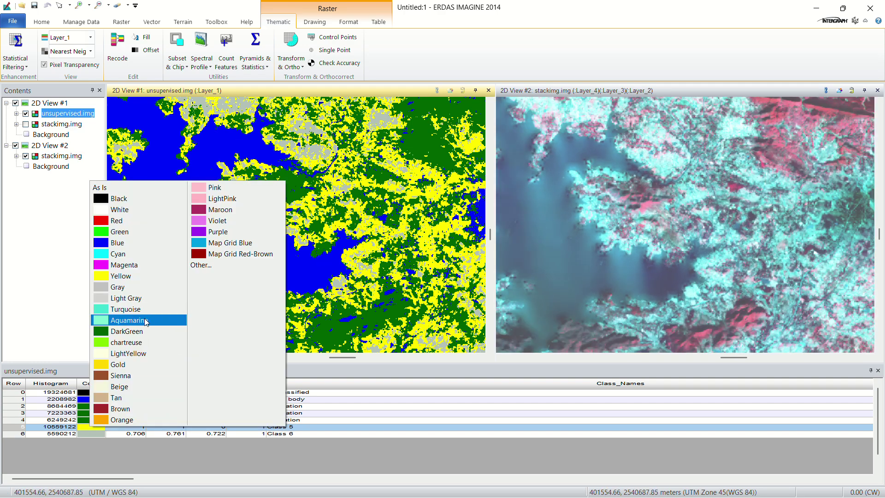
left_click(128, 342)
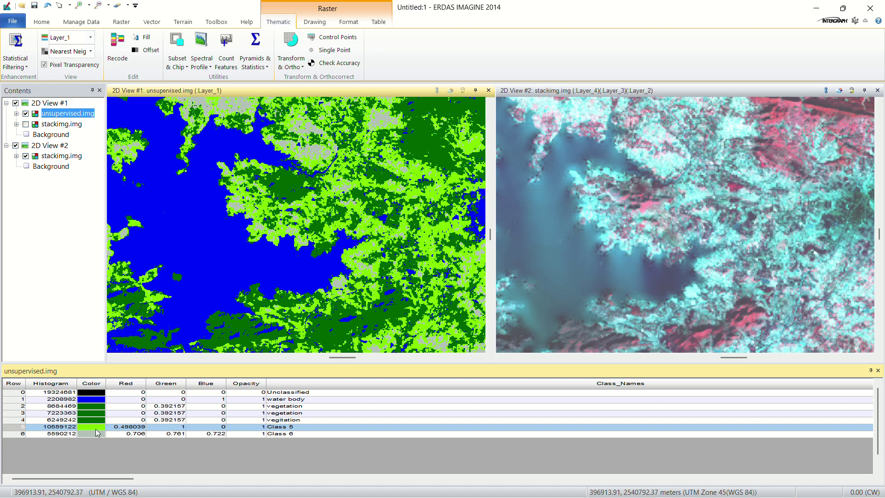
double_click(286, 427)
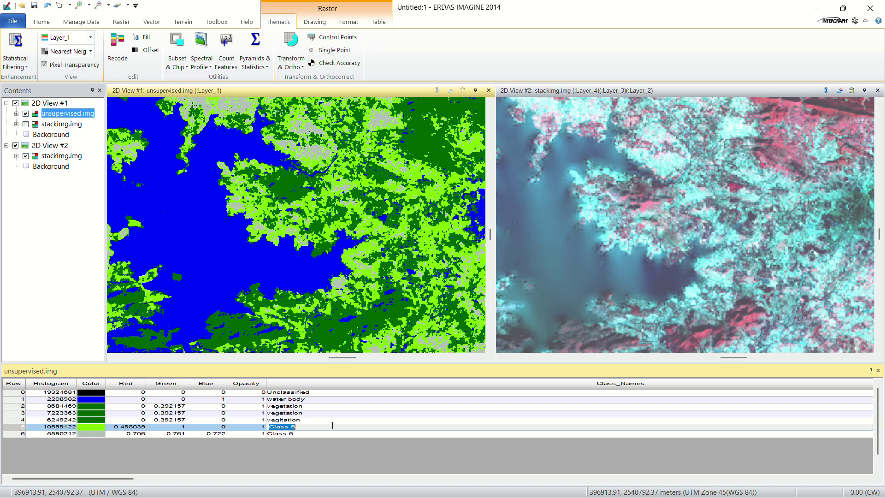
key("BackSpace")
key("Return")
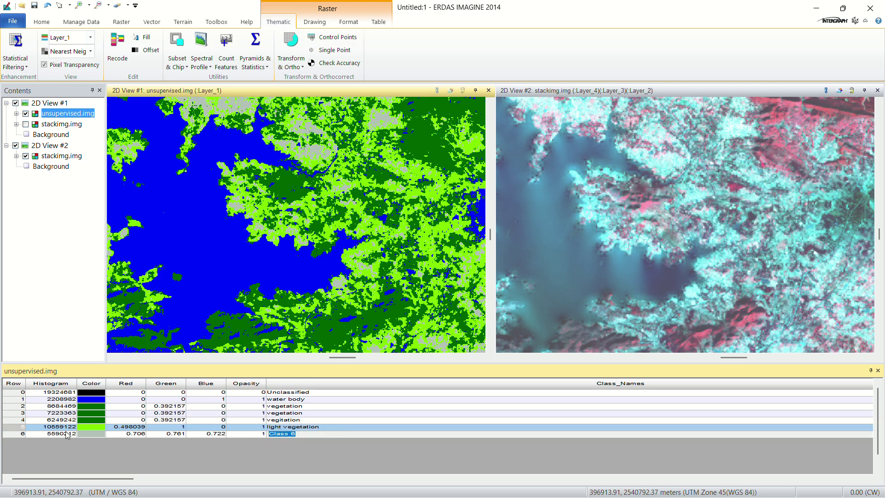
- Check Class 6 against the false-colour image, then set its colour to Brown and its name to fellow land
left_click(18, 435)
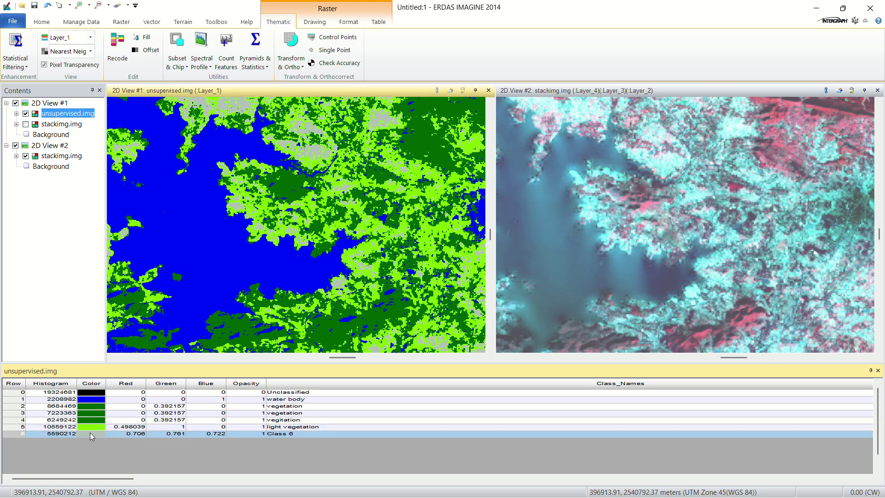
scroll(260, 131, "down", 2)
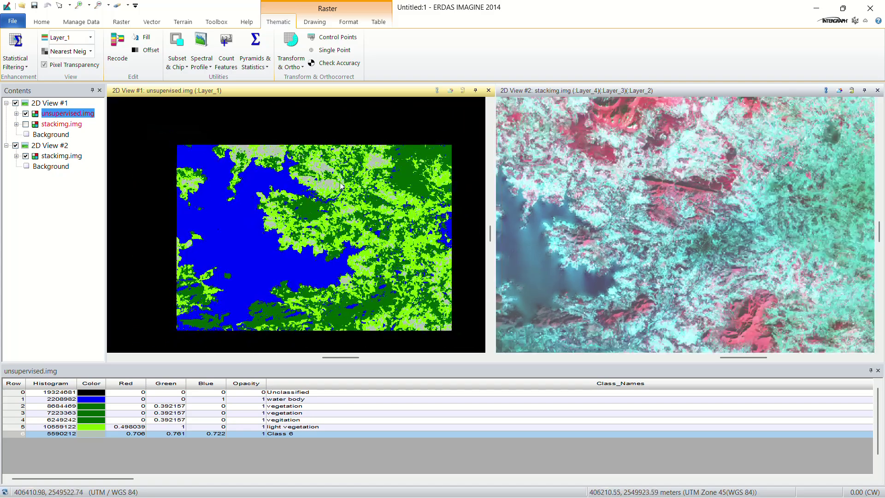
scroll(260, 131, "up", 3)
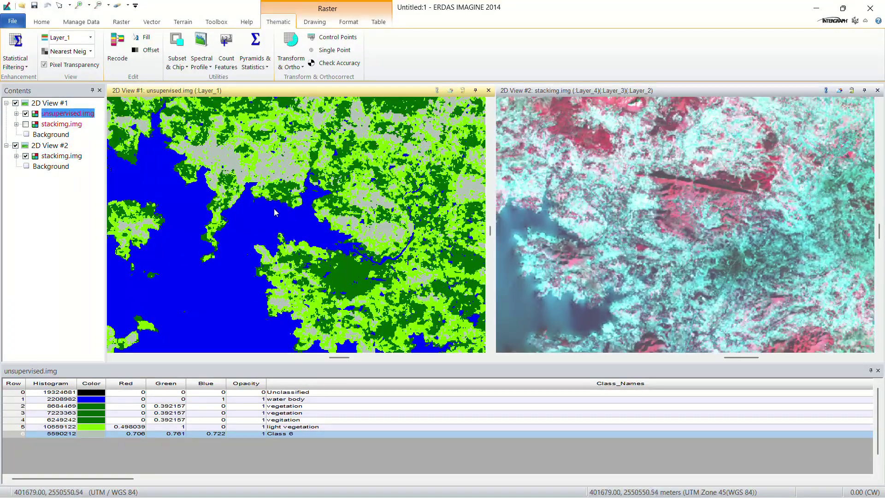
scroll(518, 217, "down", 3)
scroll(574, 206, "up", 2)
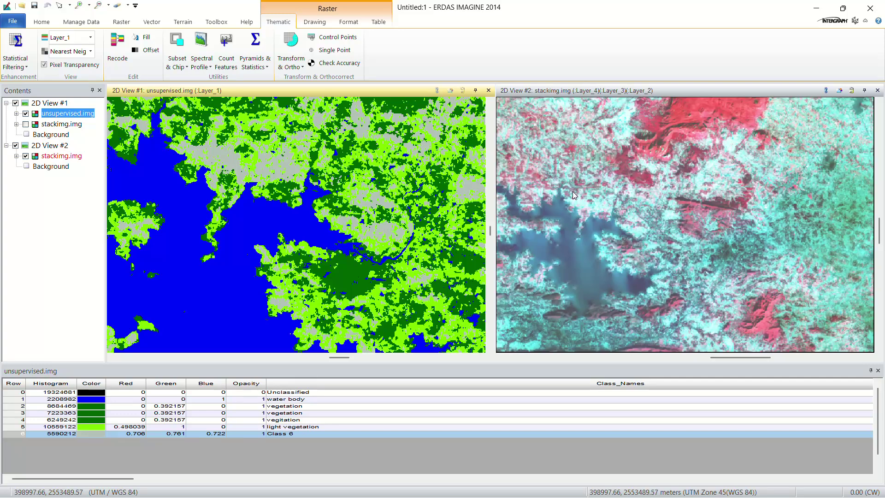
scroll(572, 192, "up", 2)
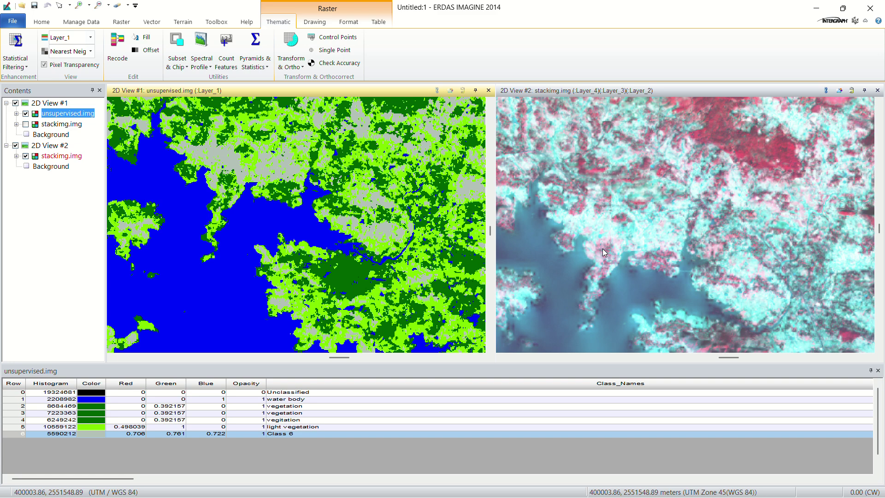
scroll(214, 181, "up", 2)
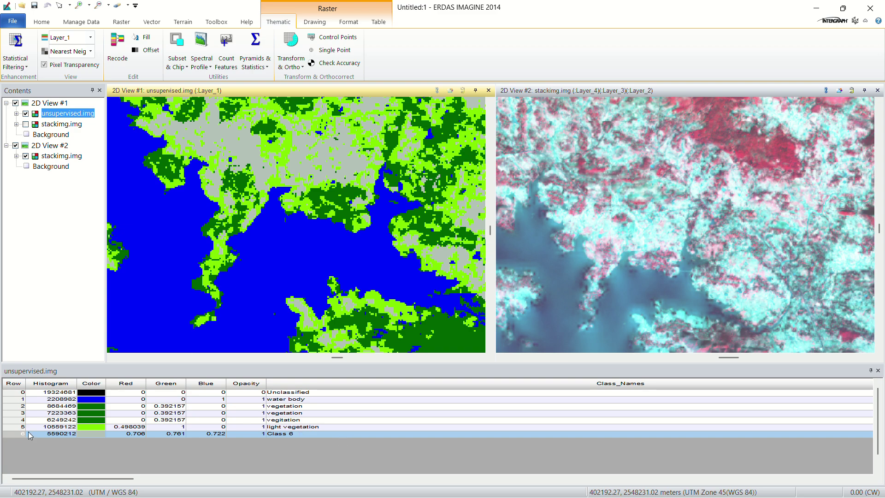
left_click(89, 436)
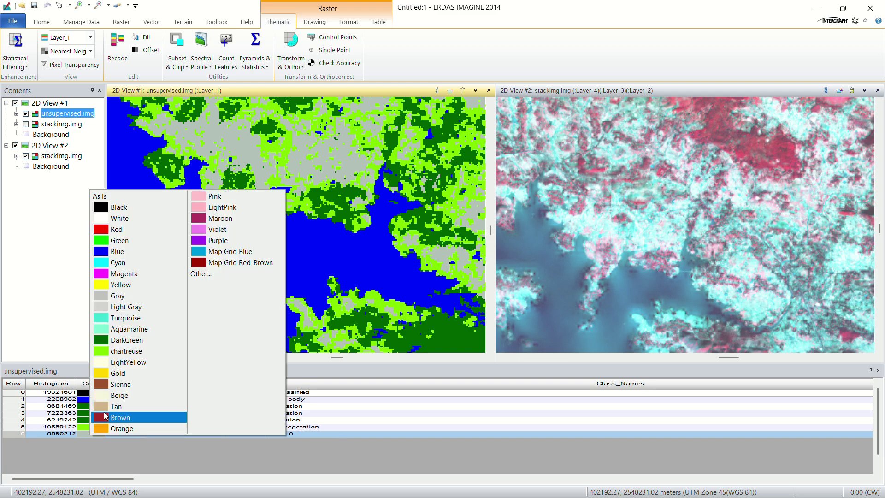
left_click(113, 417)
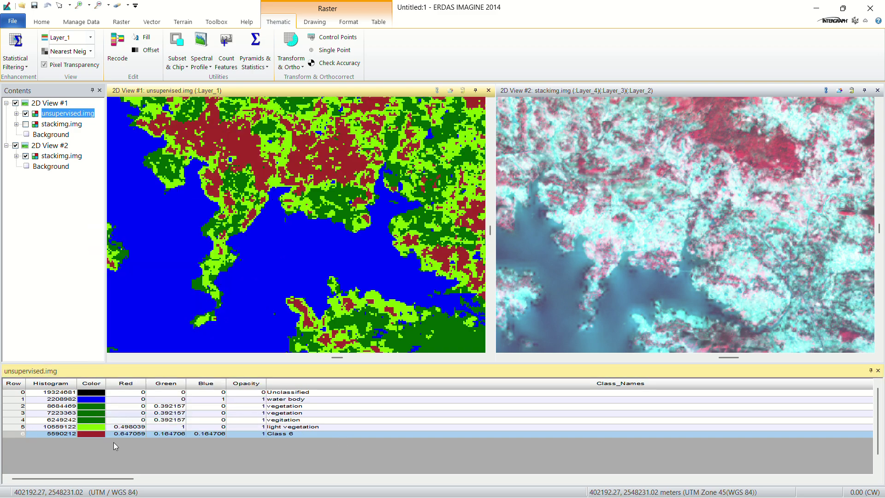
left_click(296, 430)
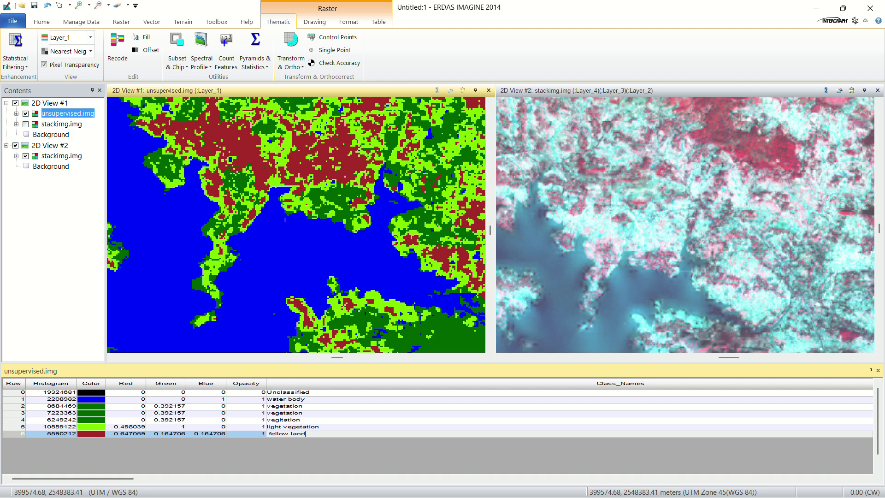
key("Return")
- Examine the distribution of the recoloured classes in unsupervised.img, from the reservoir out to the wider scene
scroll(256, 316, "down", 3)
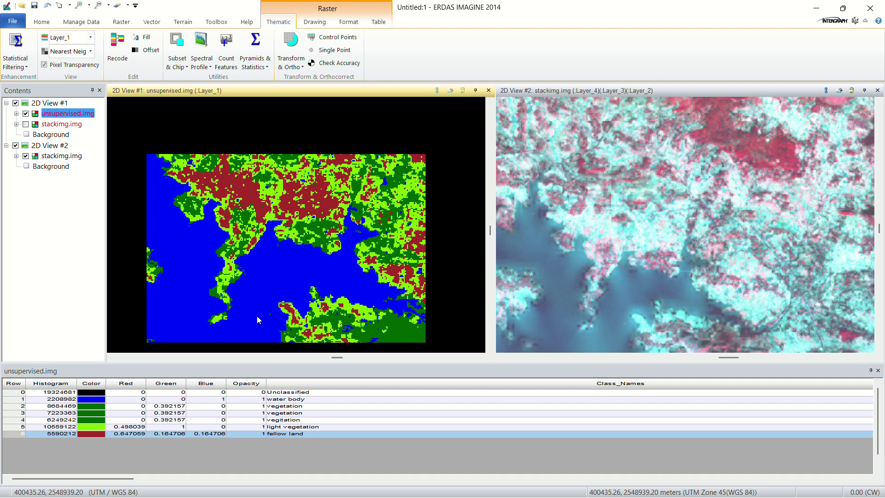
scroll(348, 165, "up", 3)
scroll(305, 317, "down", 4)
scroll(304, 322, "up", 3)
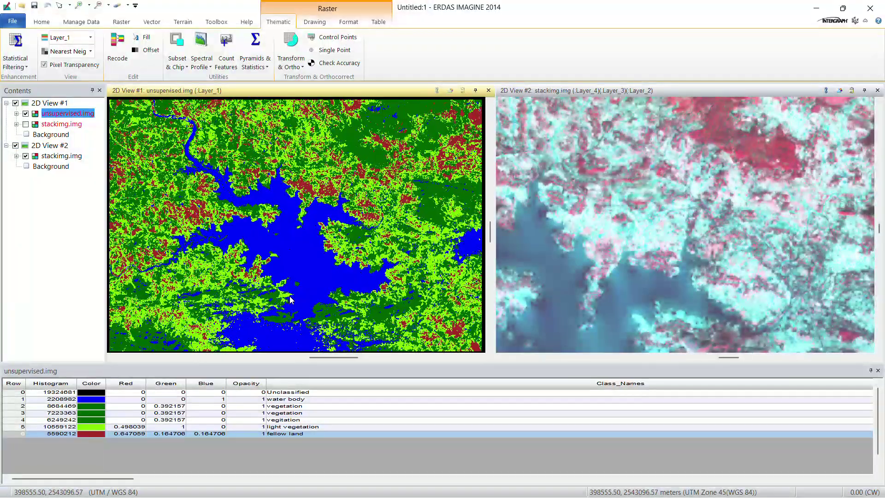
scroll(295, 259, "down", 2)
scroll(290, 222, "up", 2)
scroll(287, 200, "down", 1)
scroll(287, 199, "up", 2)
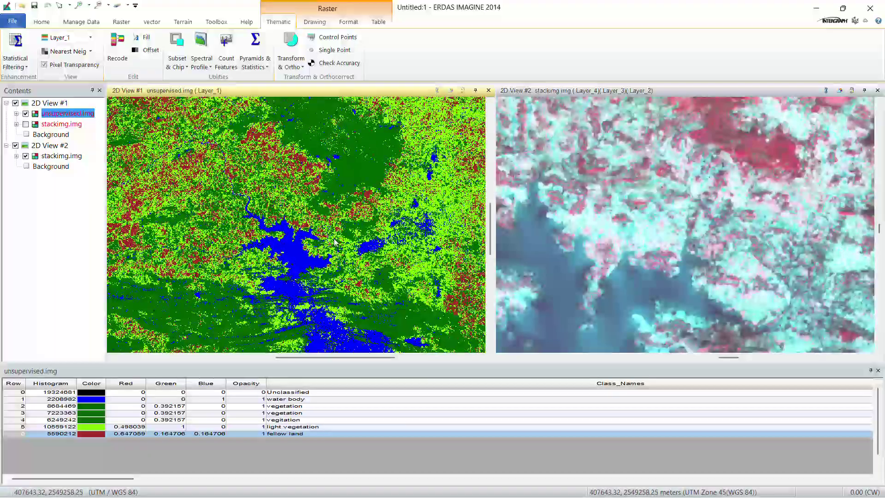
scroll(300, 212, "down", 2)
scroll(319, 228, "up", 2)
scroll(336, 243, "down", 1)
scroll(335, 243, "up", 2)
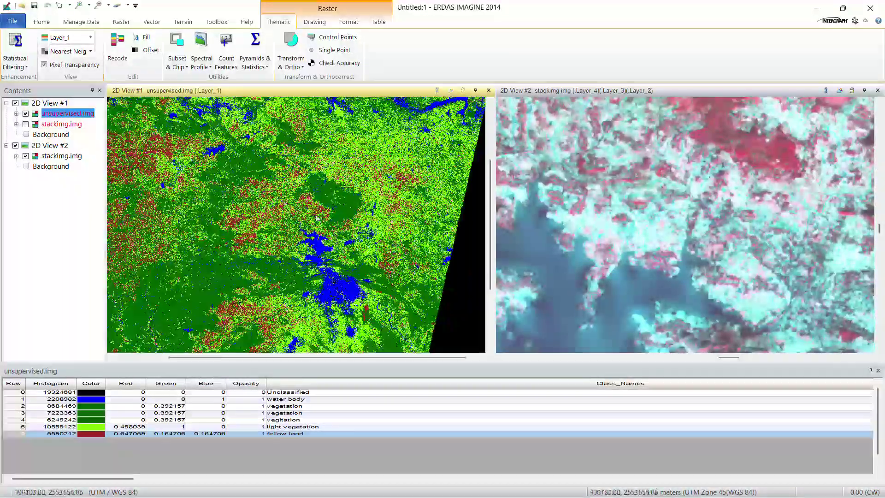
- Close the second 2D view holding the false-colour stackimg.img, leaving the classified image in a single viewer
scroll(314, 240, "down", 2)
scroll(300, 249, "up", 1)
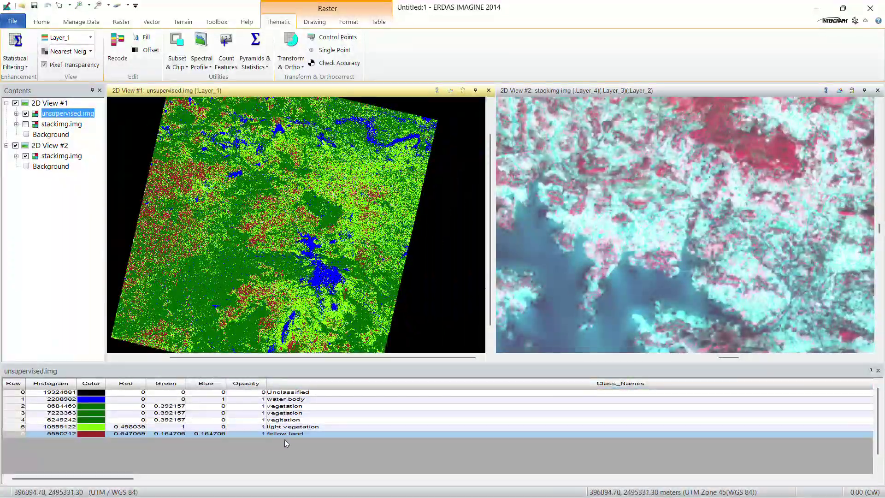
scroll(295, 222, "up", 3)
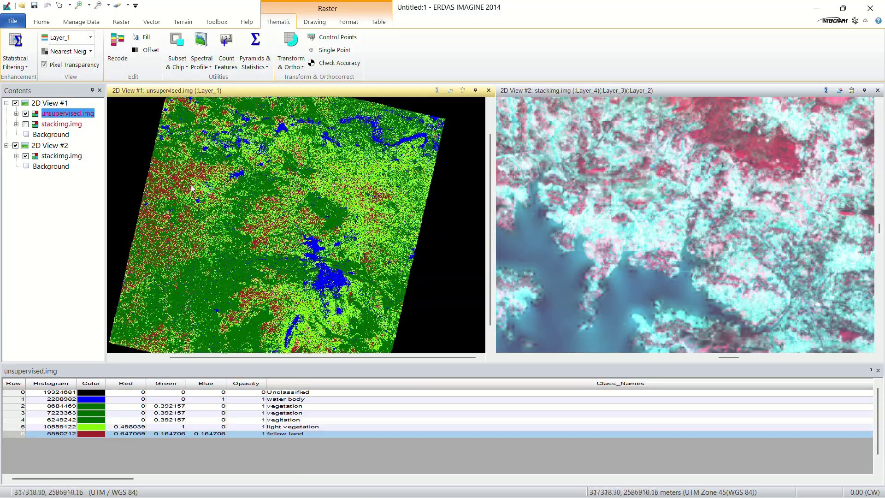
scroll(694, 120, "down", 3)
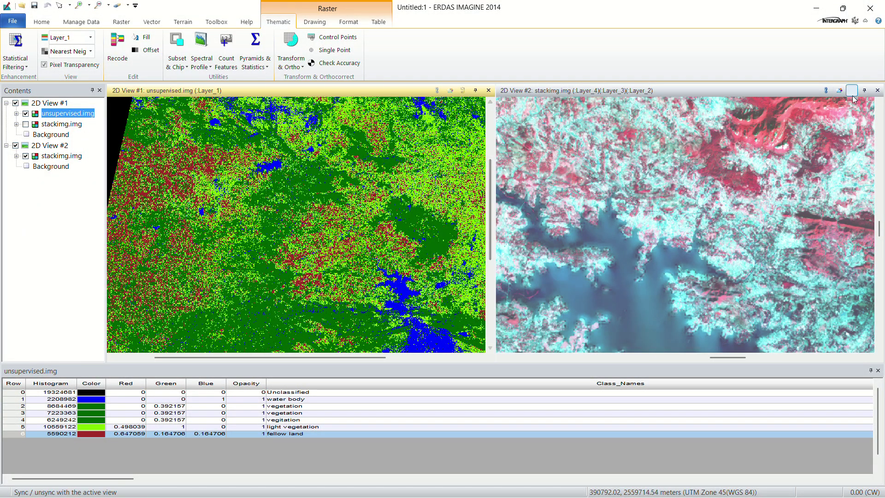
left_click(878, 90)
scroll(369, 229, "down", 3)
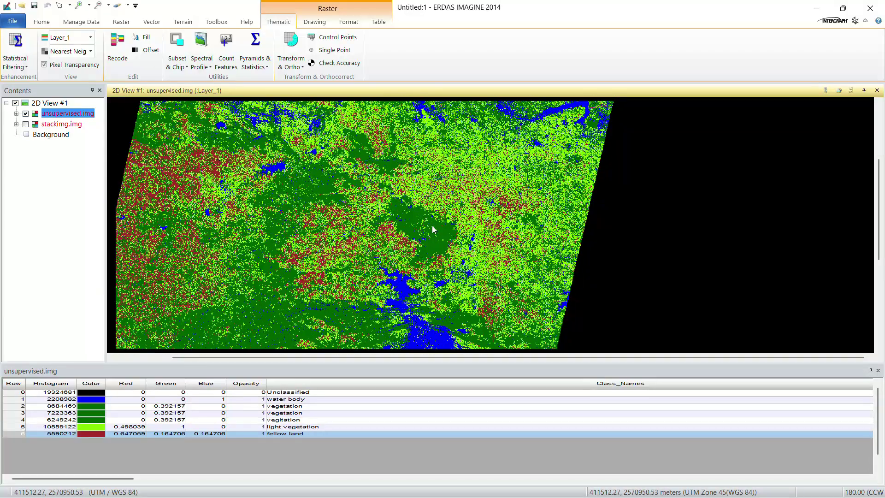
- Review the image metadata and the Layer_1 histogram of unsupervised.img, then close both windows
right_click(72, 116)
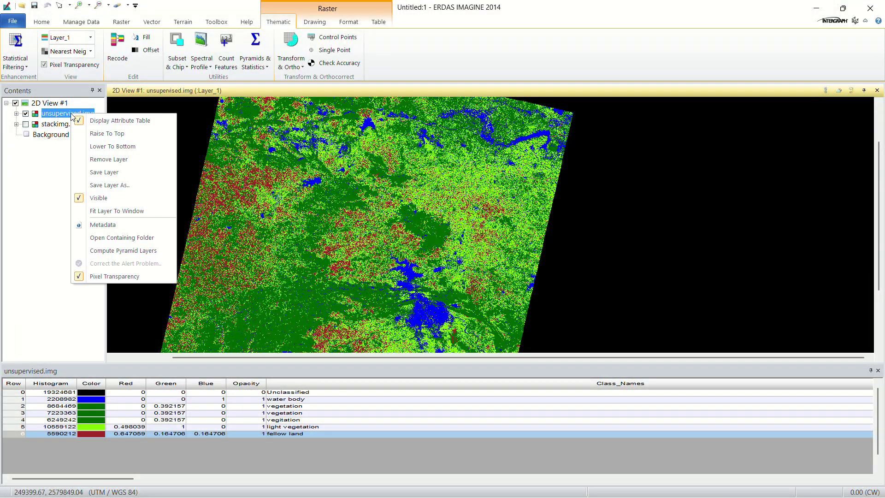
left_click(103, 225)
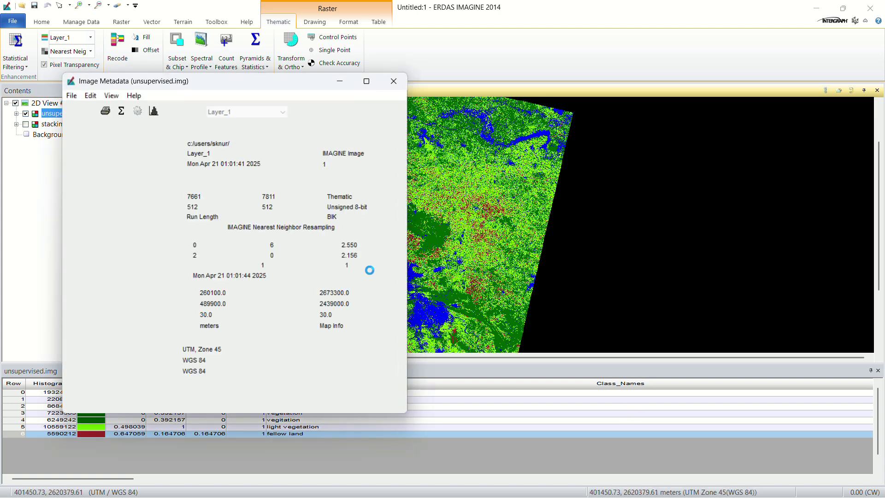
left_click(154, 111)
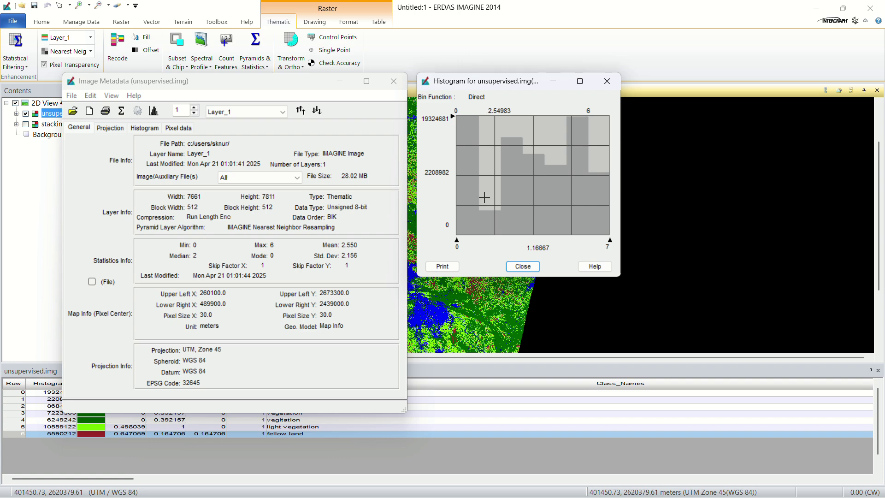
left_click(607, 82)
left_click(394, 81)
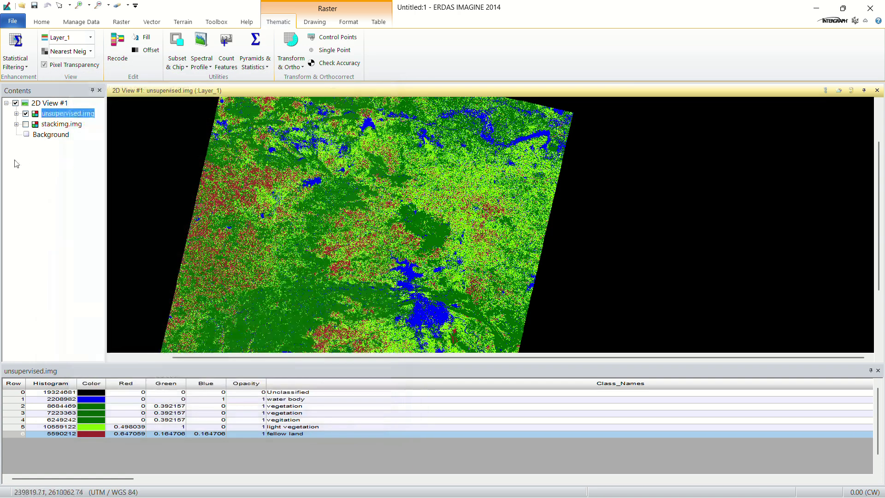
- Inspect the metadata and Layer_1 histogram of stackimg.img for comparison, close both windows, and look over the classified scene
left_click(59, 125)
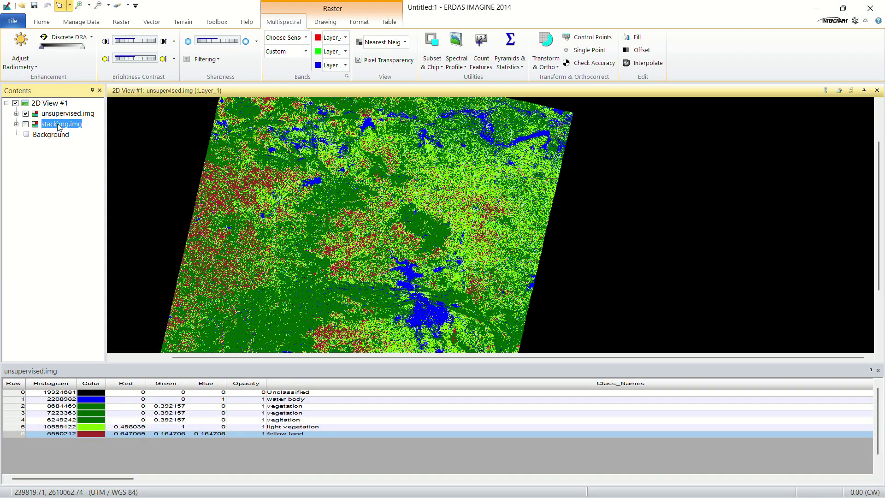
right_click(59, 128)
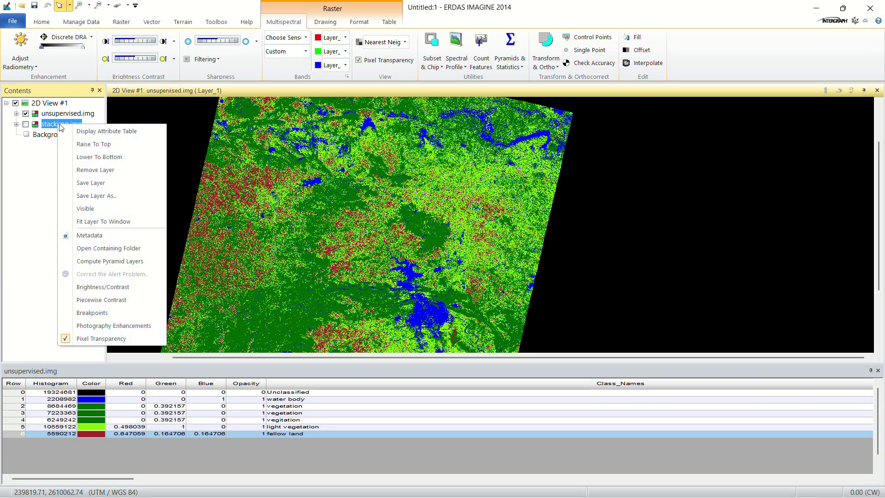
left_click(107, 240)
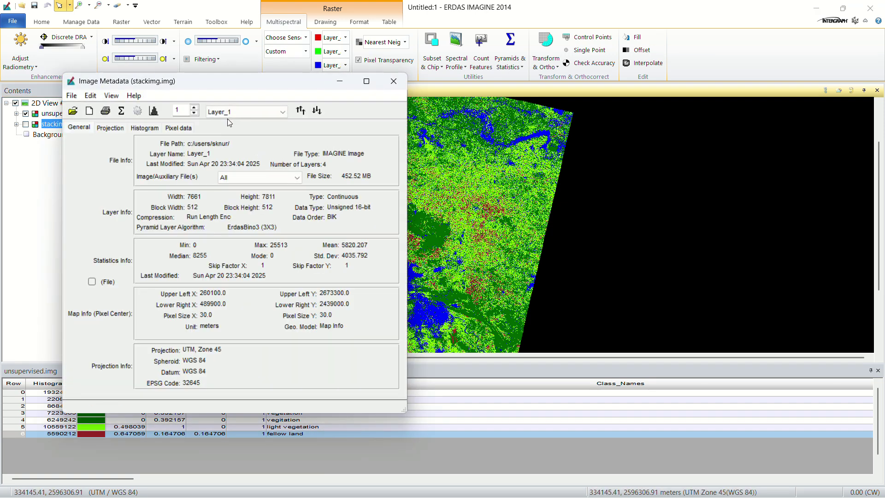
left_click(153, 110)
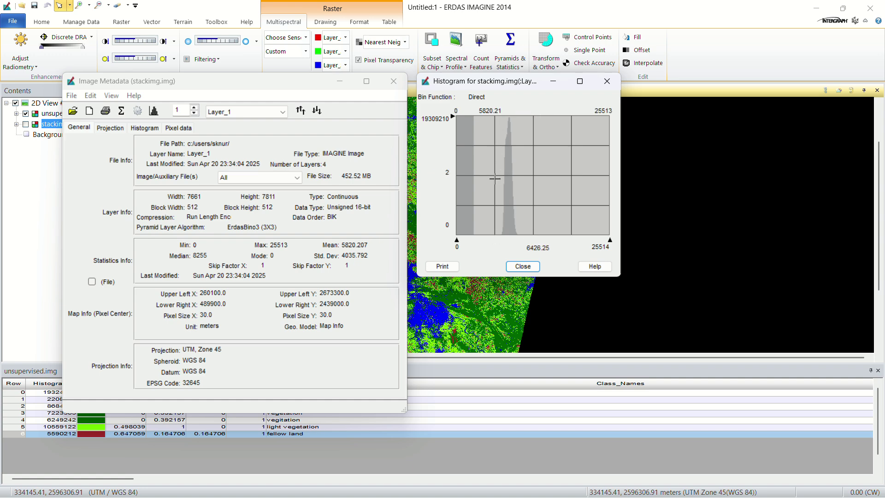
left_click(608, 81)
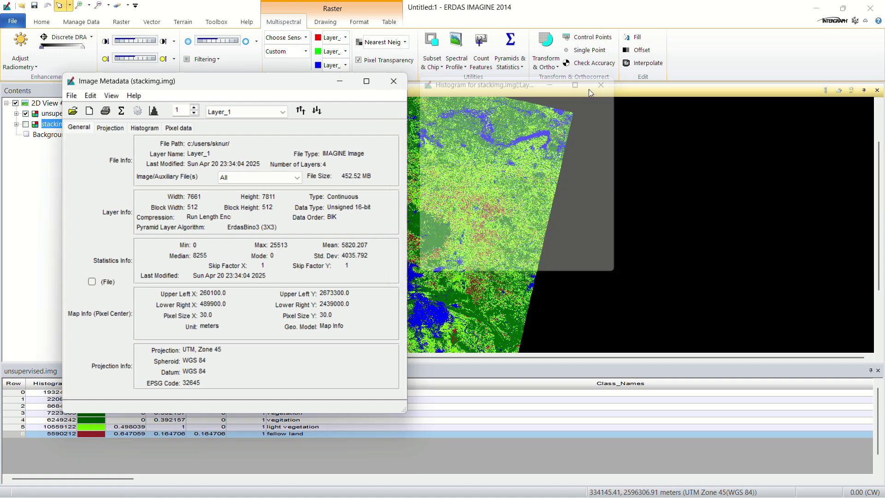
left_click(394, 81)
scroll(420, 224, "down", 2)
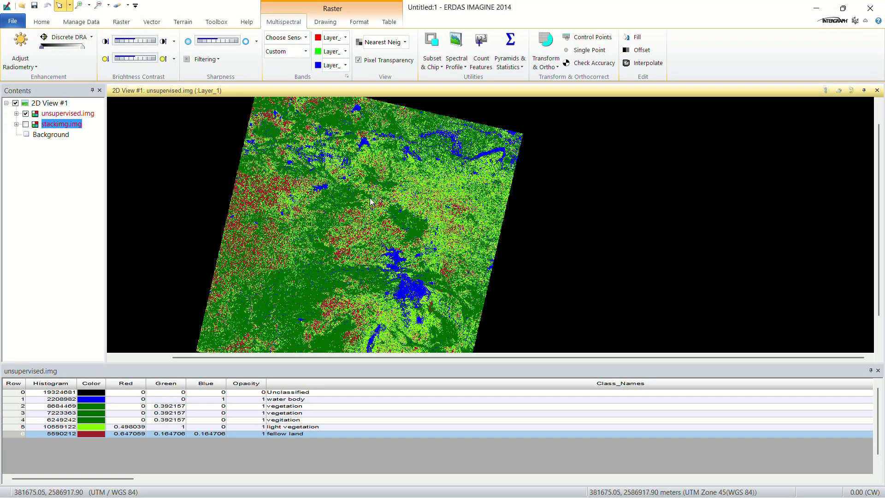
scroll(370, 202, "up", 2)
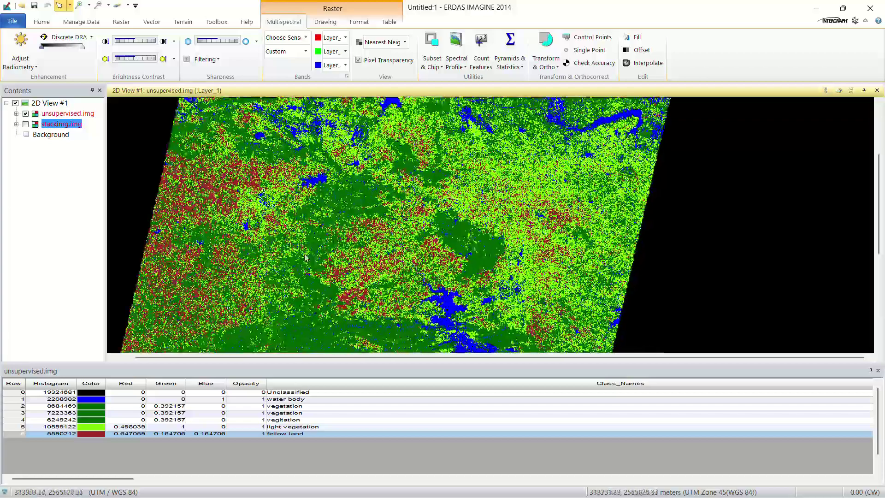